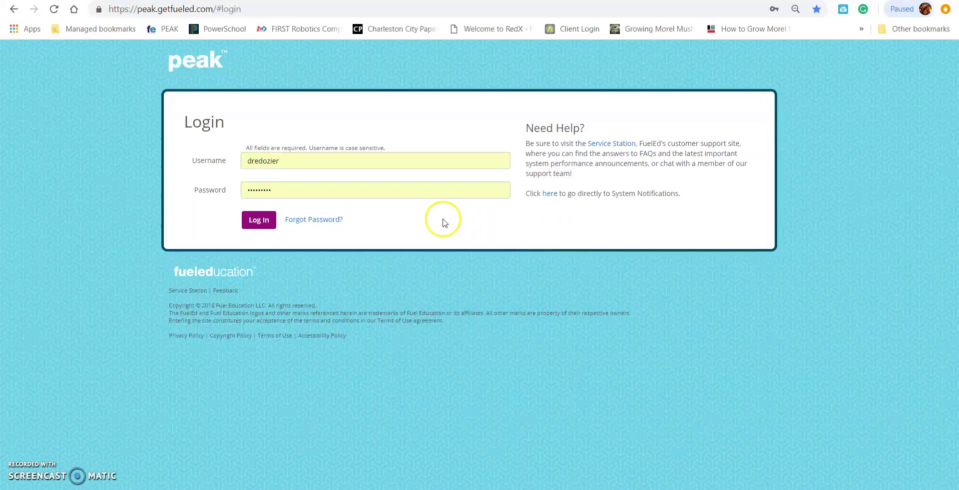
Log in to PEAK with the filled-in credentials and open the Probability and Statistics B_PROBSTATs-HS-K14 course in Brightspace.
{"action": "left_click", "coordinate": [269, 227]}
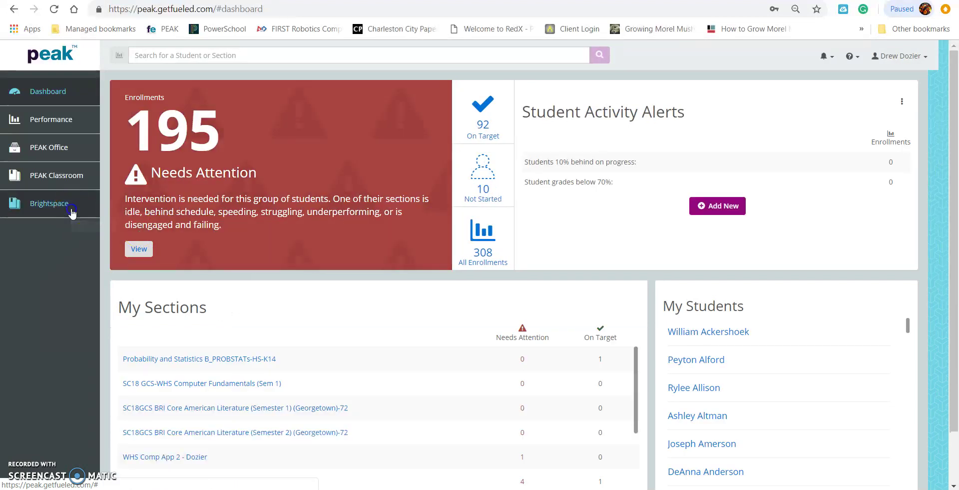
{"action": "left_click", "coordinate": [71, 209]}
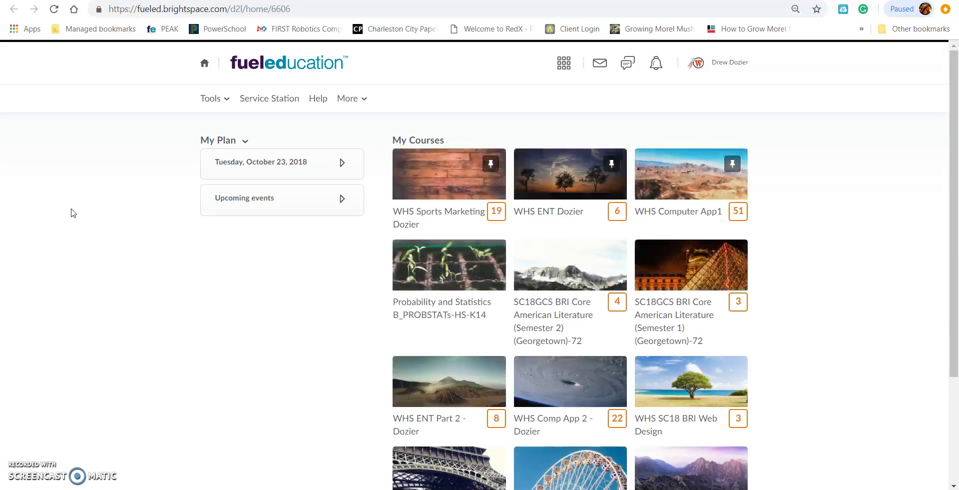
{"action": "left_click_drag", "start_coordinate": [955, 189], "coordinate": [951, 212]}
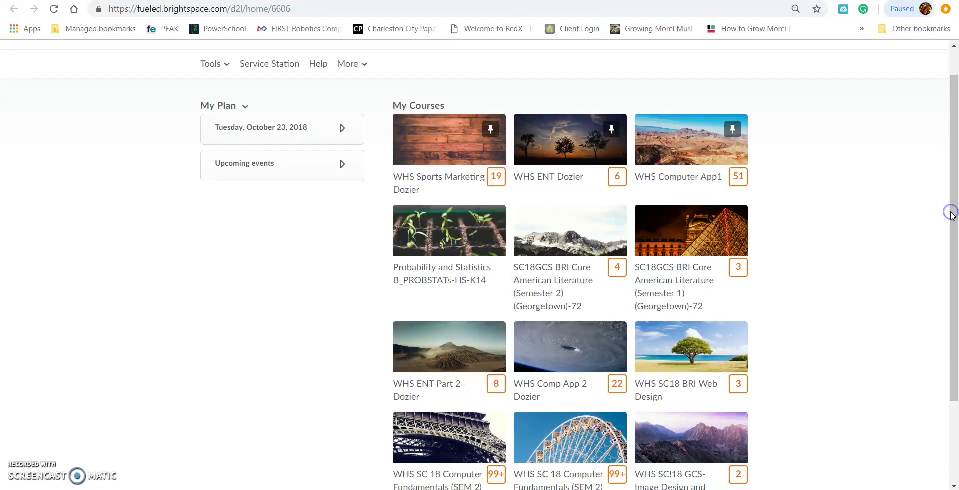
{"action": "left_click", "coordinate": [483, 251]}
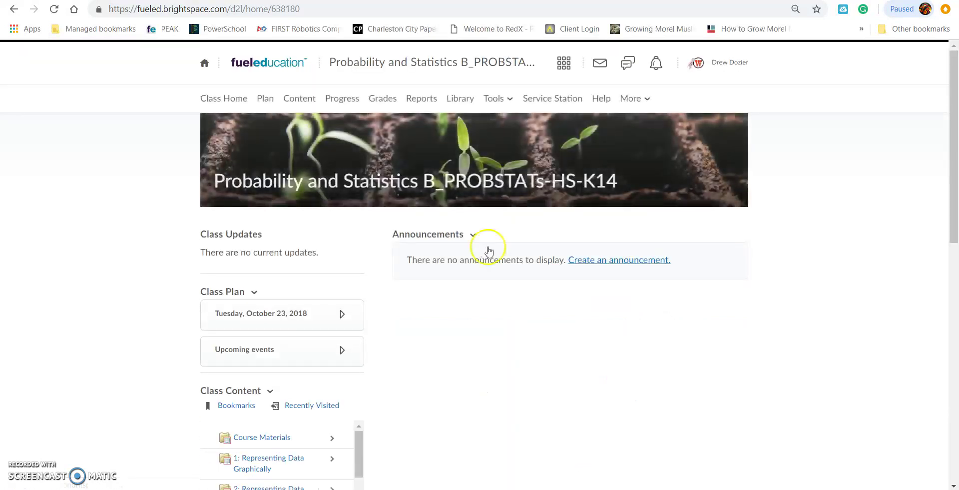
Examine the course tools and the additional navigation options available from the course home page.
{"action": "mouse_move", "coordinate": [955, 182]}
{"action": "left_mouse_down"}
{"action": "mouse_move", "coordinate": [955, 209]}
{"action": "mouse_move", "coordinate": [955, 181]}
{"action": "left_mouse_up"}
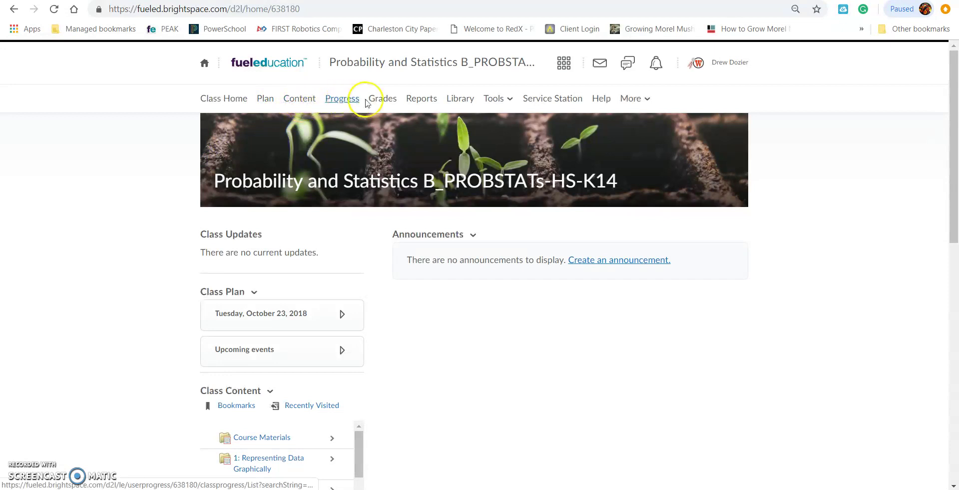
{"action": "left_click", "coordinate": [504, 99]}
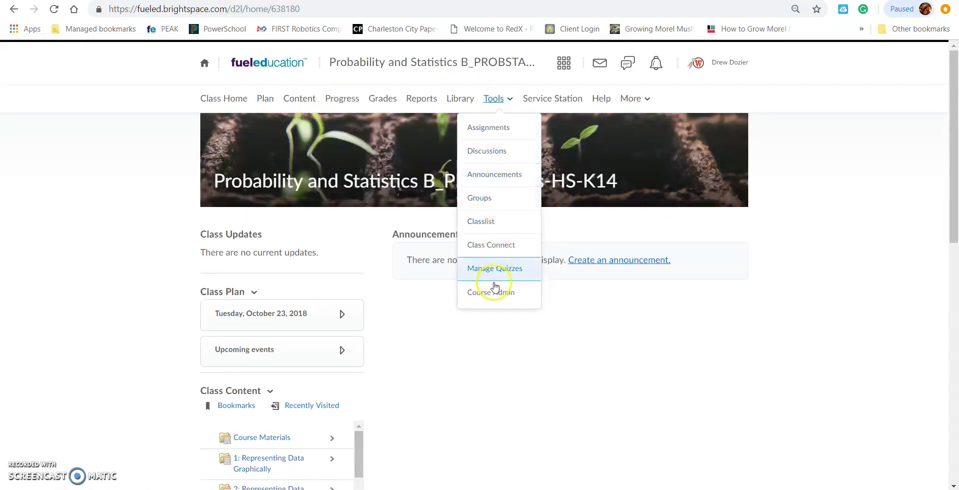
{"action": "left_click", "coordinate": [506, 106]}
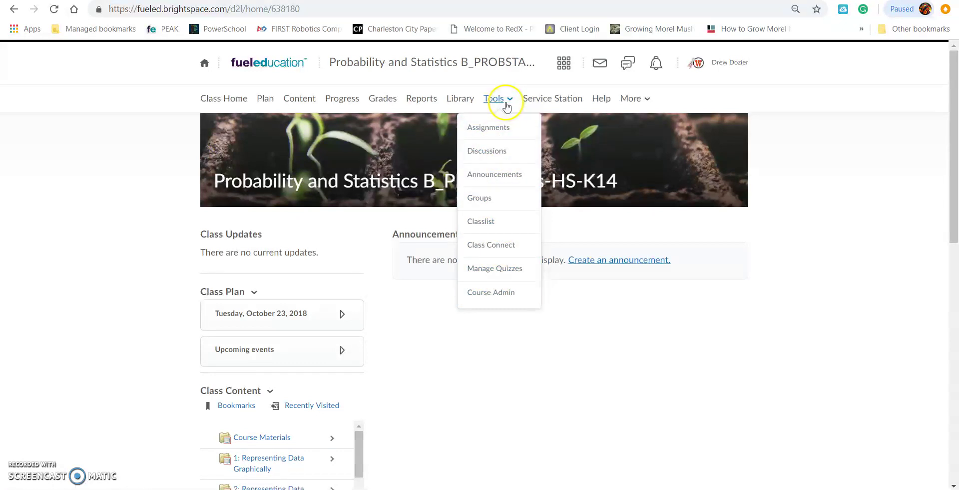
{"action": "left_click", "coordinate": [553, 100]}
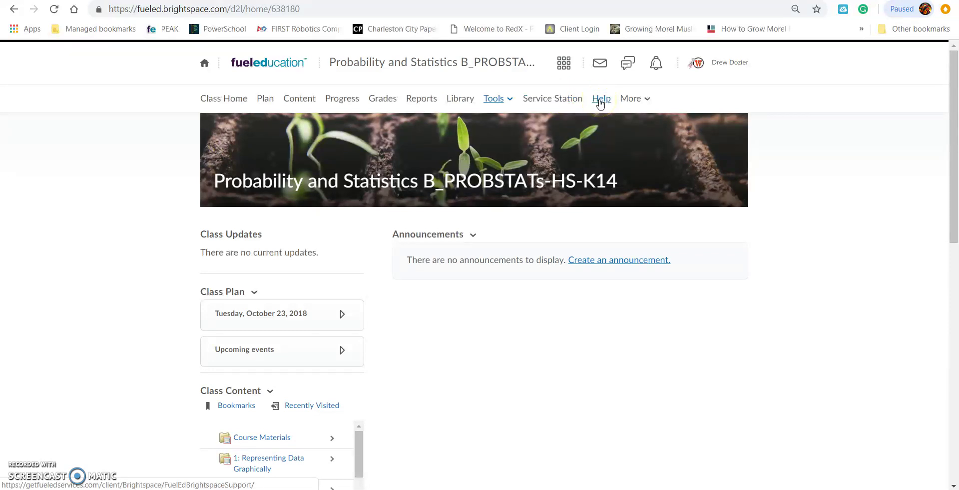
{"action": "left_click", "coordinate": [642, 103]}
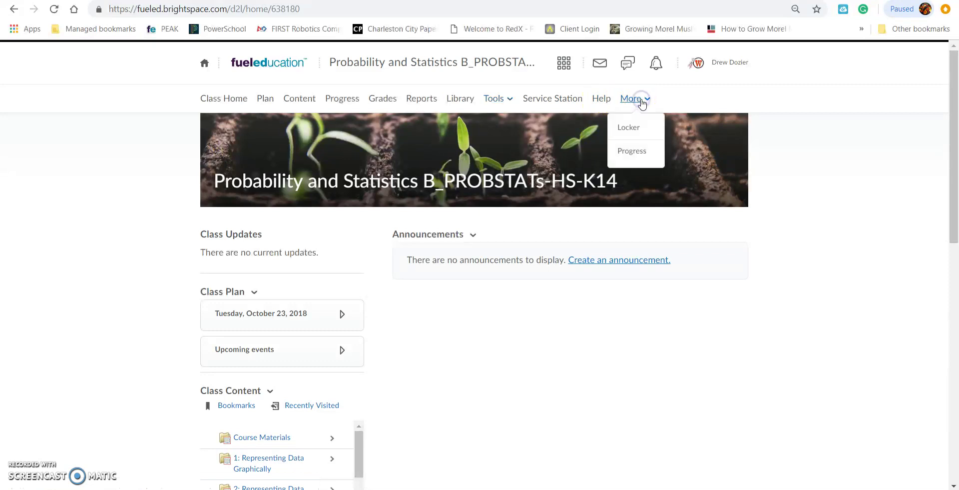
{"action": "left_click", "coordinate": [640, 100]}
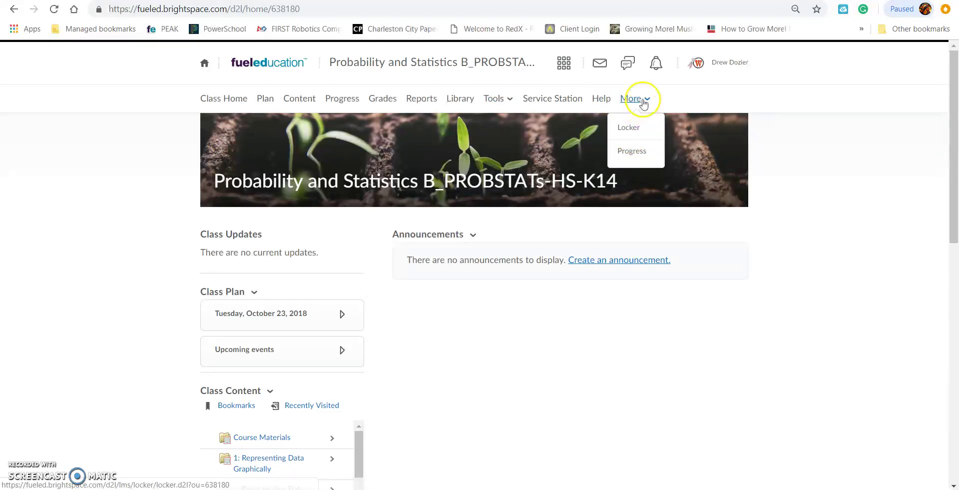
{"action": "left_click", "coordinate": [643, 100]}
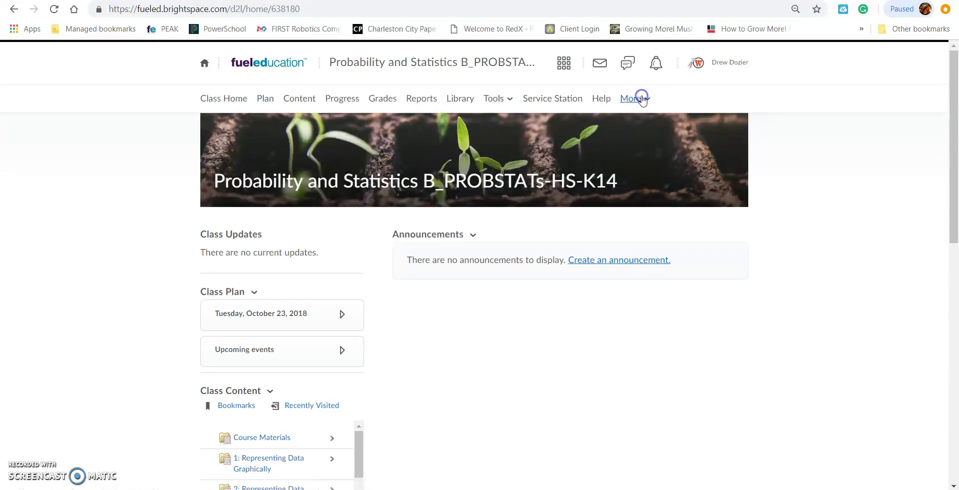
Start a new course announcement with the headline "Due Date".
{"action": "left_click_drag", "start_coordinate": [954, 159], "coordinate": [955, 207]}
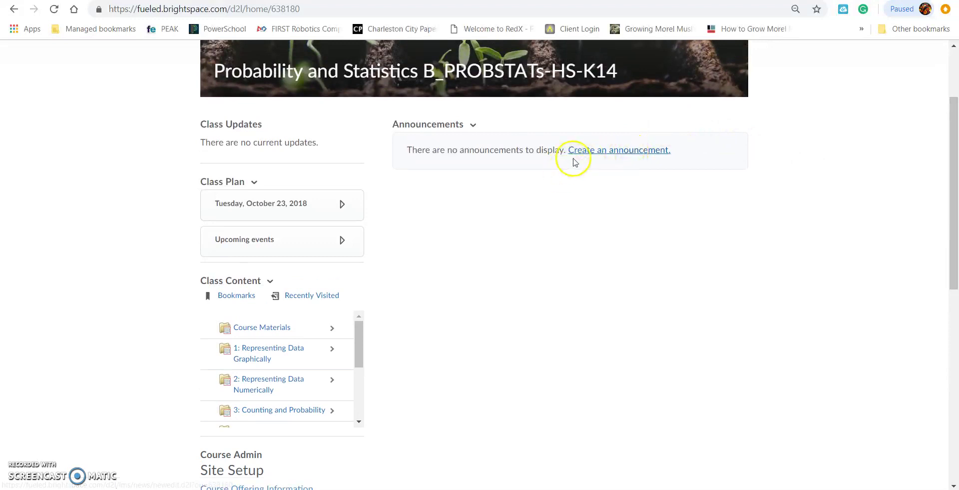
{"action": "left_click", "coordinate": [589, 154]}
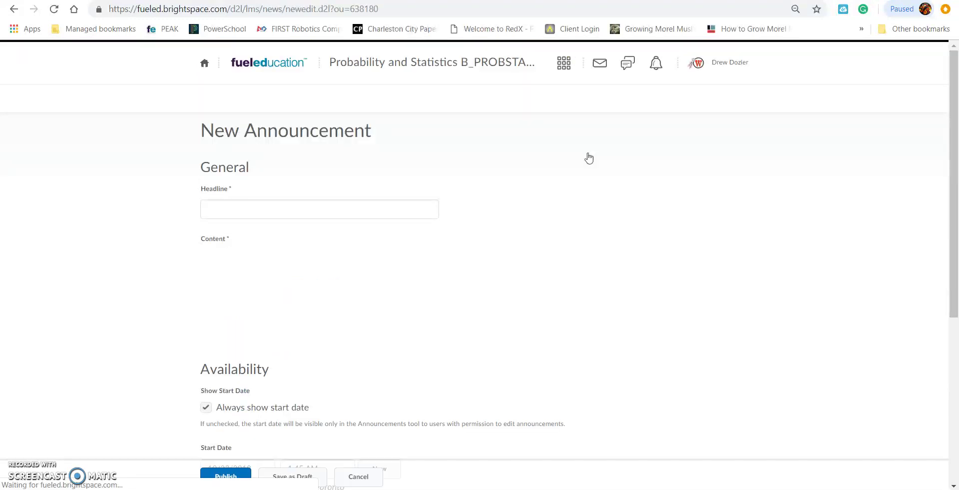
{"action": "left_click", "coordinate": [322, 210]}
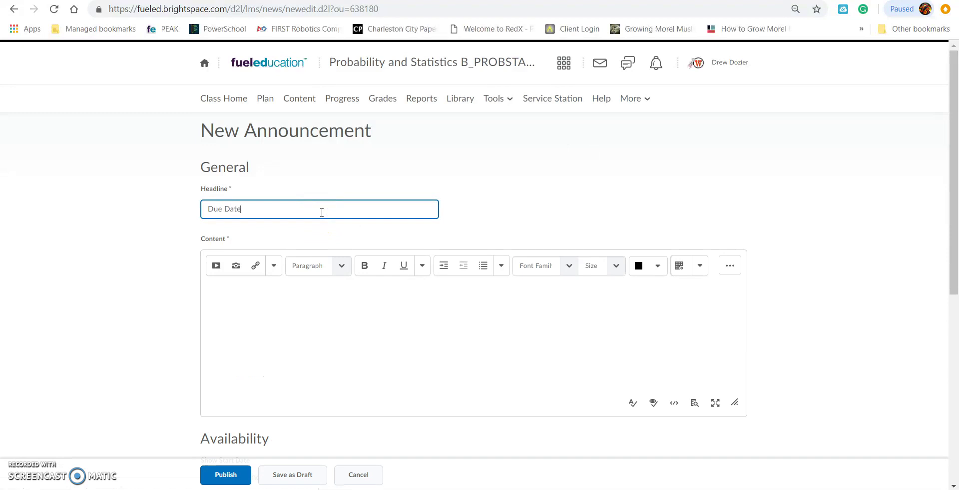
Write "Assignment 3 is due on October 25th" as the announcement content, correcting the spelling of "Assignment", and publish it.
{"action": "left_click", "coordinate": [308, 282]}
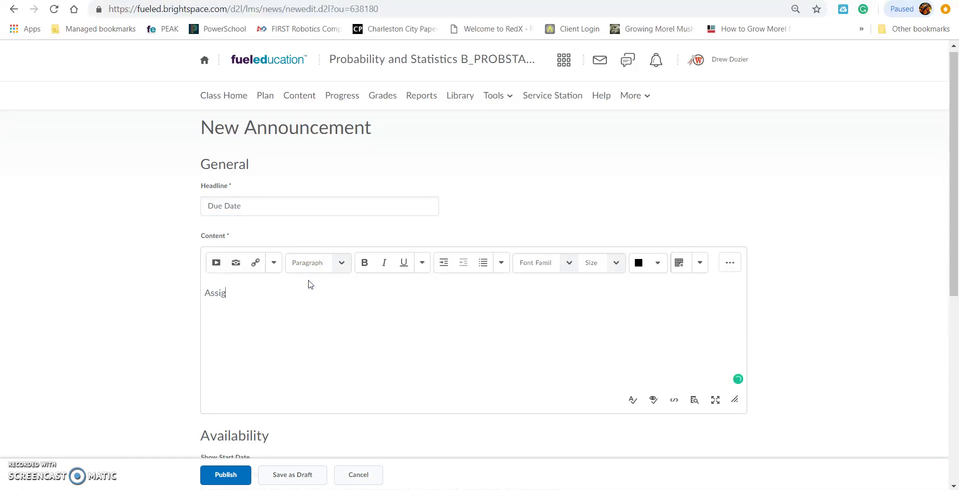
{"action": "left_click", "coordinate": [216, 294]}
{"action": "right_click", "coordinate": [217, 294]}
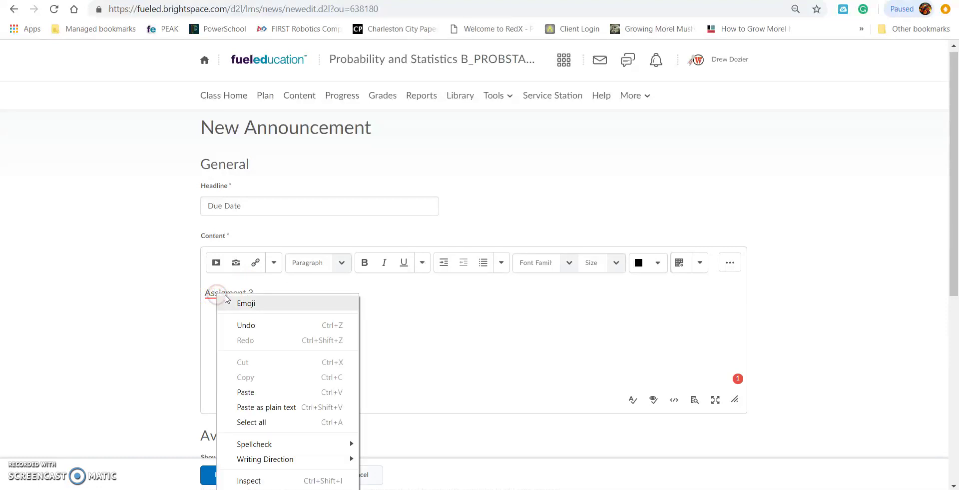
{"action": "left_click", "coordinate": [222, 290]}
{"action": "left_click", "coordinate": [241, 310]}
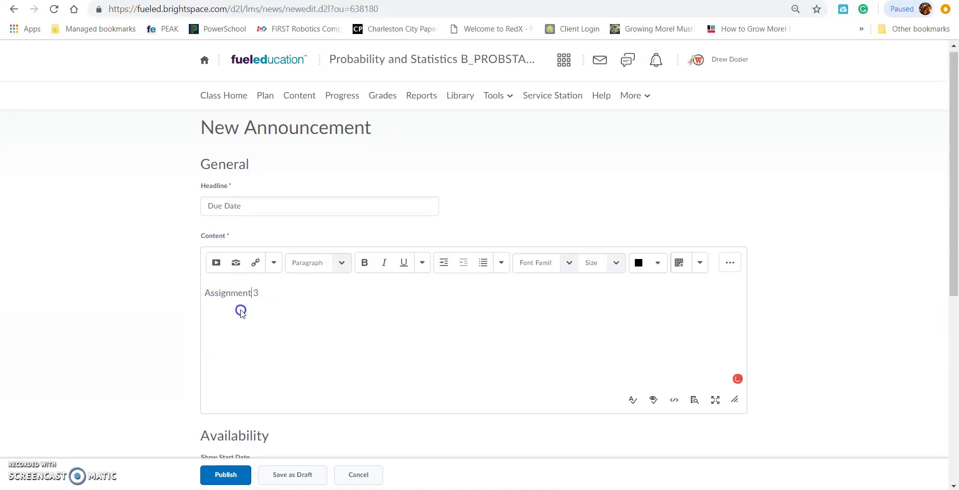
{"action": "left_click", "coordinate": [282, 290]}
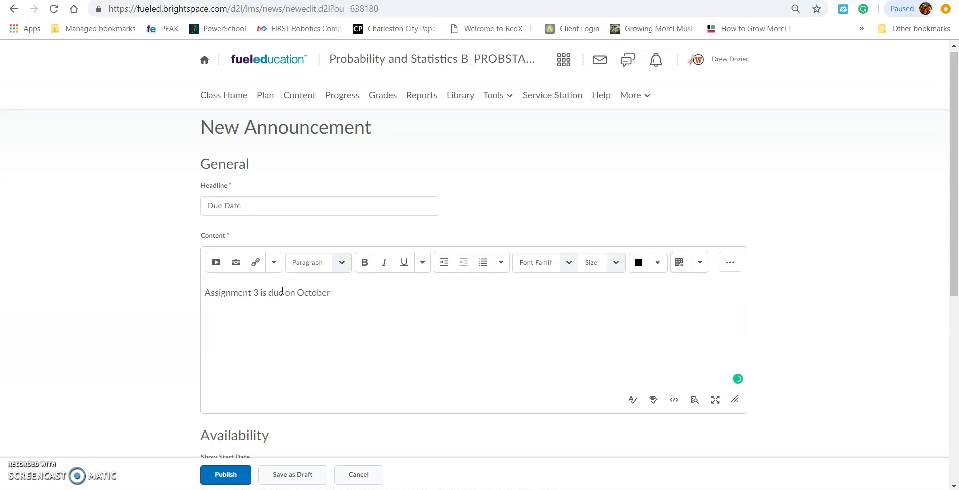
{"action": "left_click", "coordinate": [225, 474]}
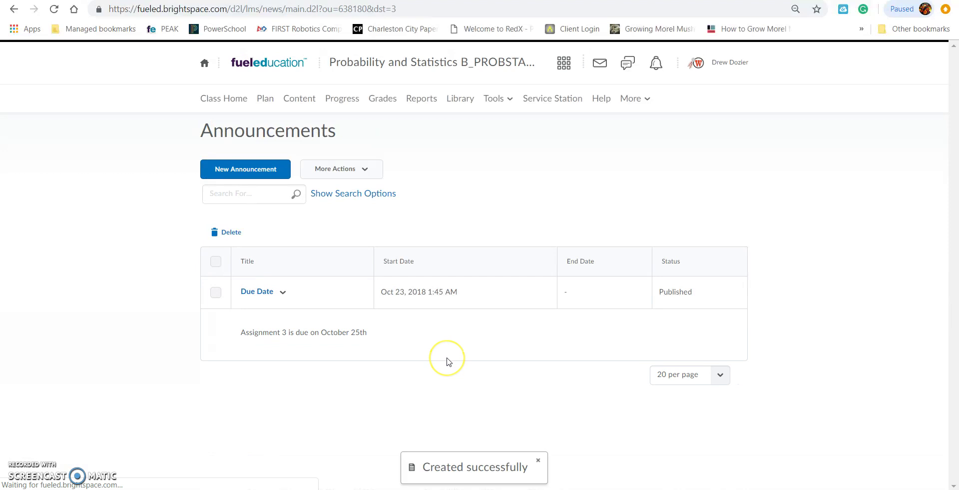
Return to the class home page and review the posted announcement, class content and course admin links.
{"action": "left_click", "coordinate": [235, 99]}
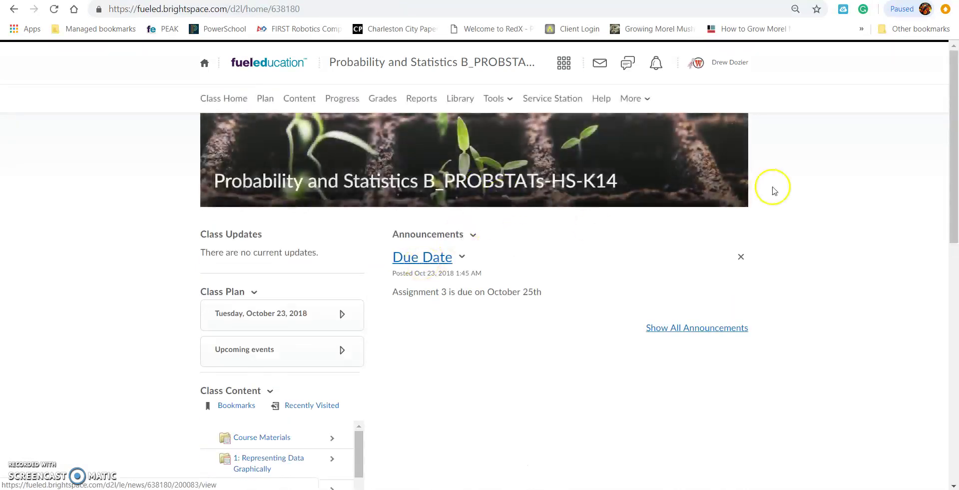
{"action": "left_click_drag", "start_coordinate": [955, 177], "coordinate": [953, 253]}
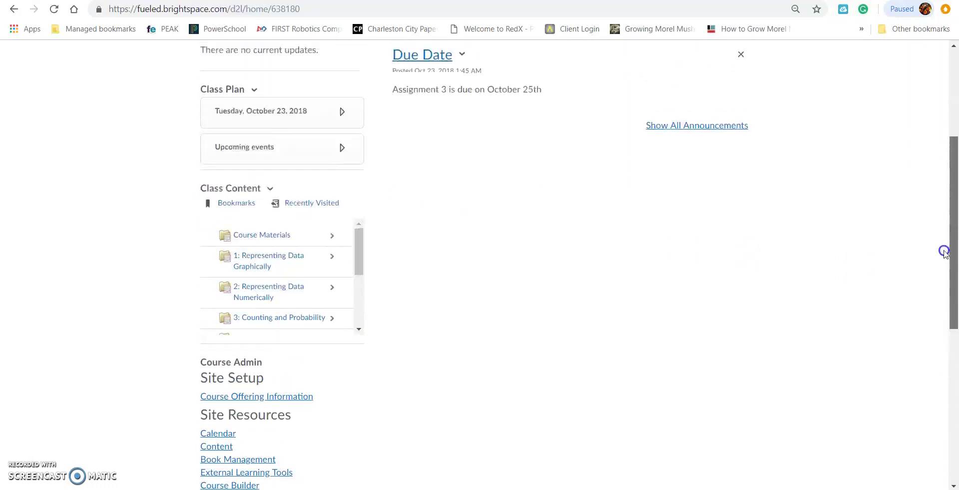
{"action": "left_click_drag", "start_coordinate": [359, 250], "coordinate": [351, 214]}
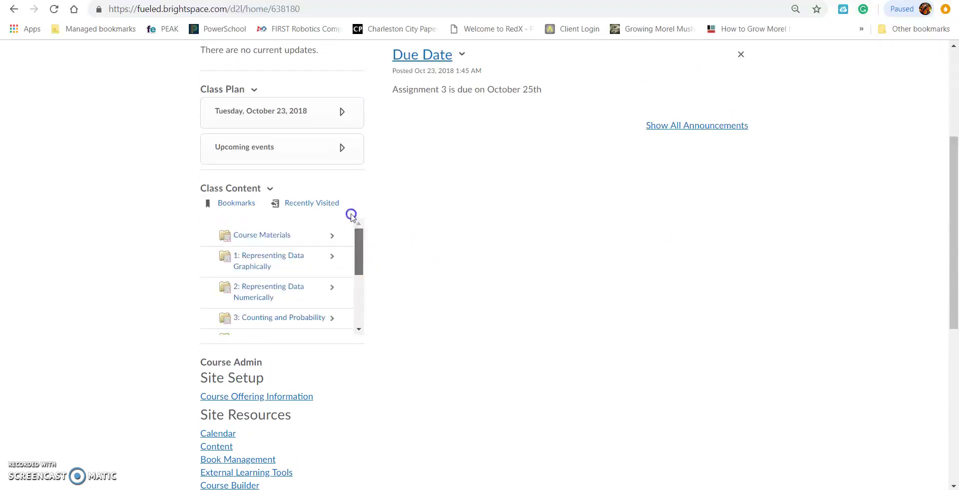
{"action": "left_click_drag", "start_coordinate": [949, 227], "coordinate": [943, 141]}
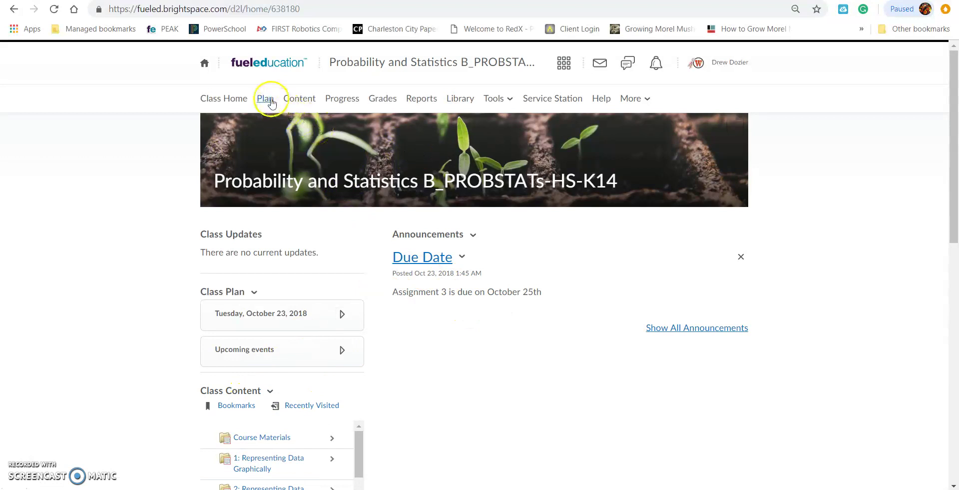
Open the course content and look through the lessons of unit 1, Representing Data Graphically.
{"action": "left_click", "coordinate": [296, 105]}
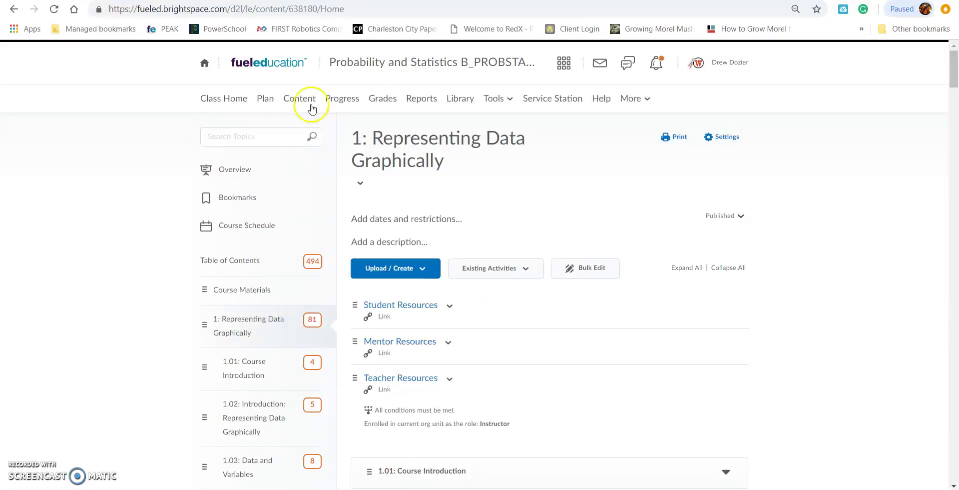
{"action": "left_click_drag", "start_coordinate": [954, 82], "coordinate": [954, 180]}
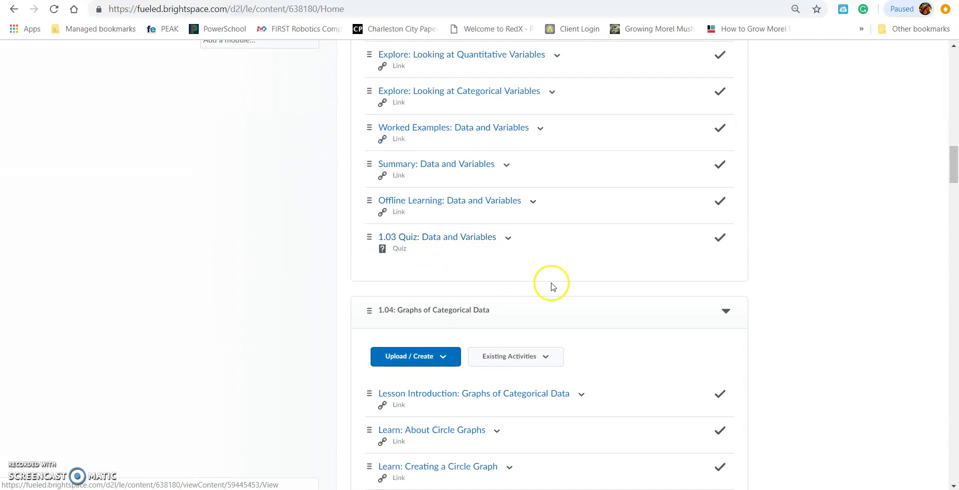
{"action": "left_click_drag", "start_coordinate": [954, 174], "coordinate": [955, 58]}
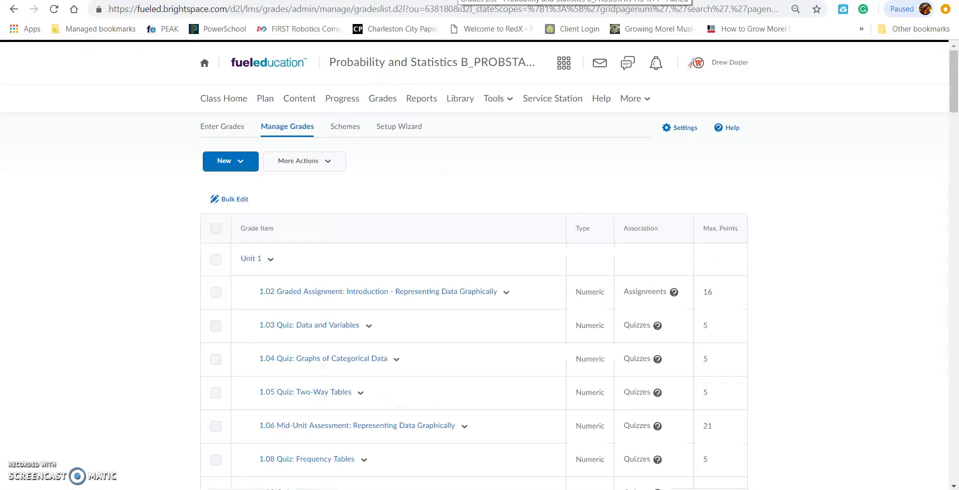
Review the Unit 1 grade items with their types, associations and maximum points, and return to the course content page.
{"action": "left_click_drag", "start_coordinate": [954, 82], "coordinate": [950, 106]}
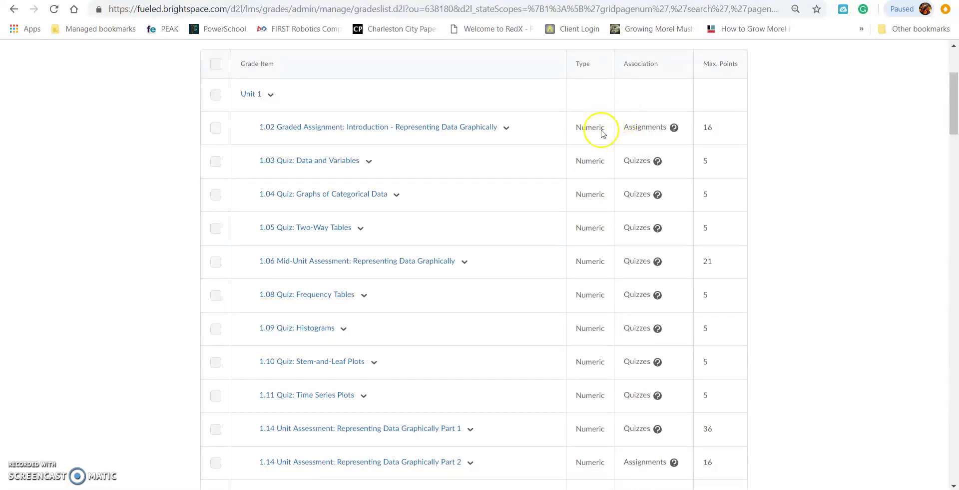
{"action": "left_click_drag", "start_coordinate": [954, 101], "coordinate": [956, 84]}
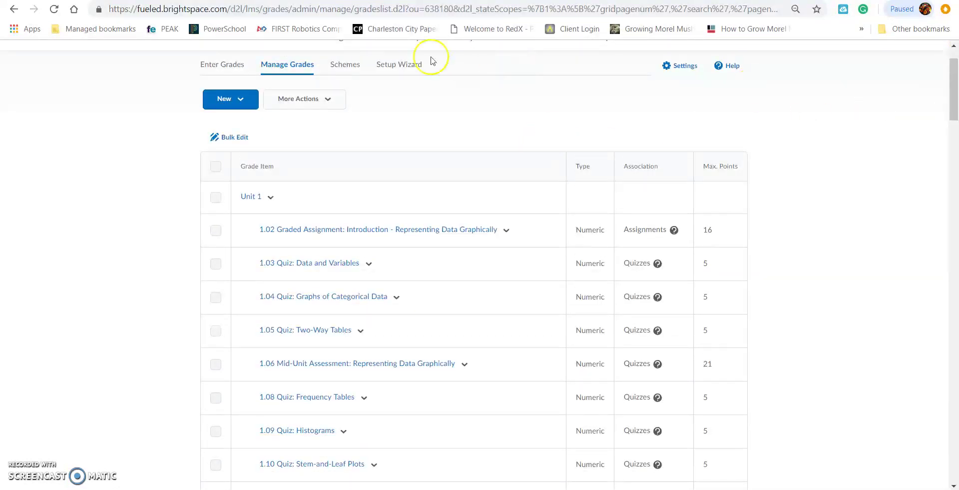
{"action": "key", "text": "ctrl+Tab"}
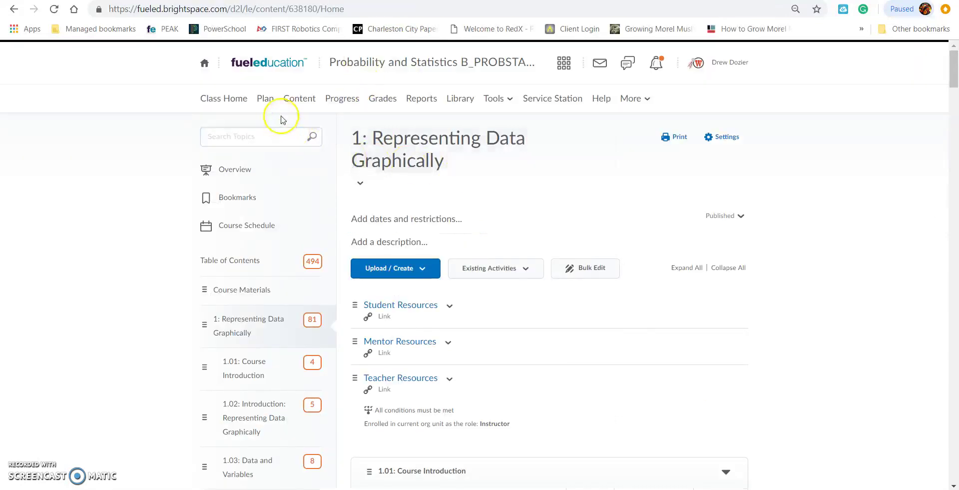
Open the course reports and look through the available Insights Portal reports and their descriptions.
{"action": "left_click", "coordinate": [419, 104]}
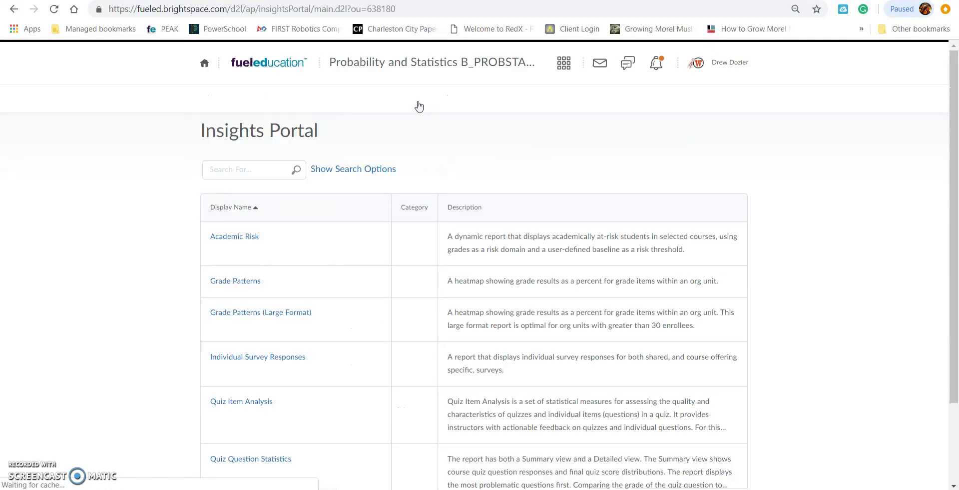
{"action": "left_click_drag", "start_coordinate": [956, 117], "coordinate": [955, 217]}
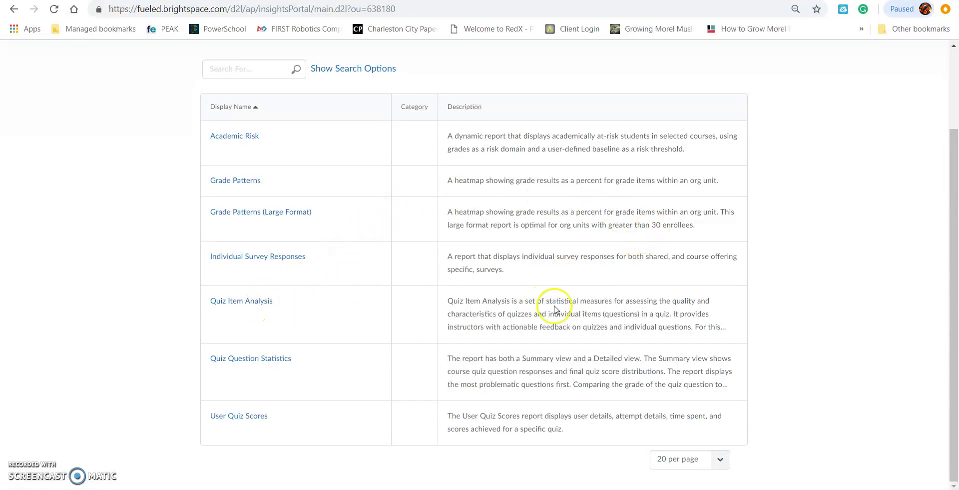
{"action": "left_click_drag", "start_coordinate": [954, 254], "coordinate": [951, 160]}
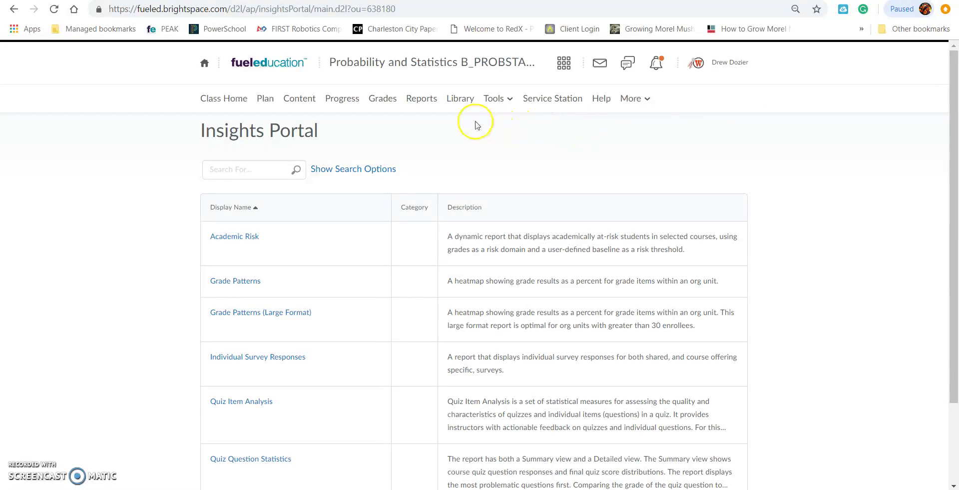
Open the course's assignment submission folders and look through the folders listed for each unit.
{"action": "left_click", "coordinate": [498, 99]}
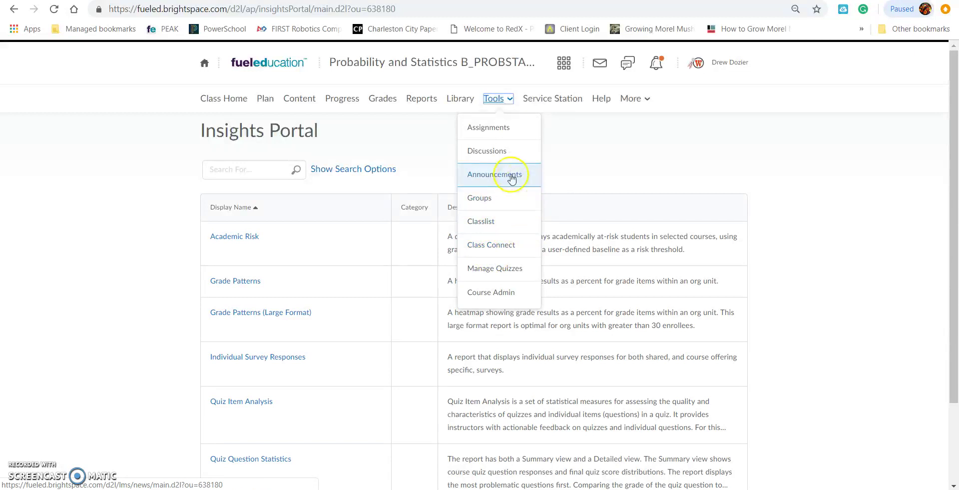
{"action": "left_click", "coordinate": [505, 138]}
{"action": "left_click_drag", "start_coordinate": [956, 148], "coordinate": [956, 196]}
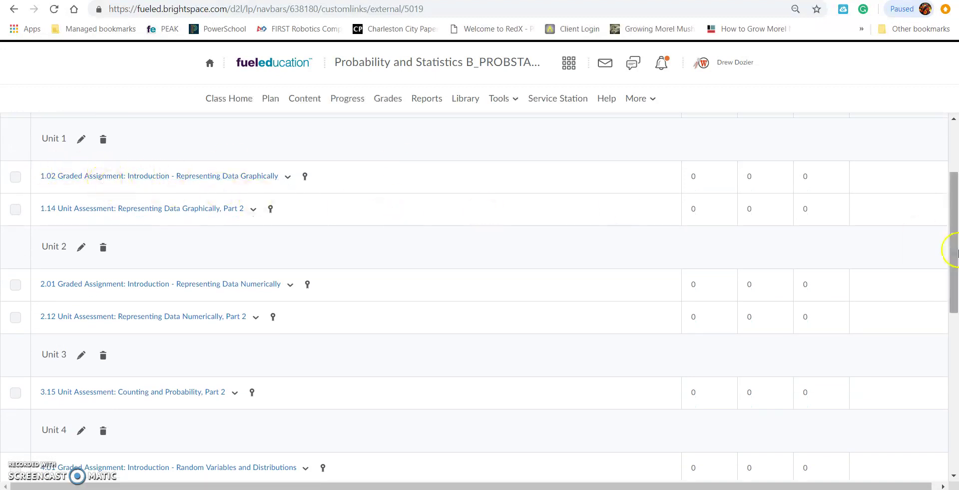
{"action": "left_click_drag", "start_coordinate": [955, 249], "coordinate": [943, 174]}
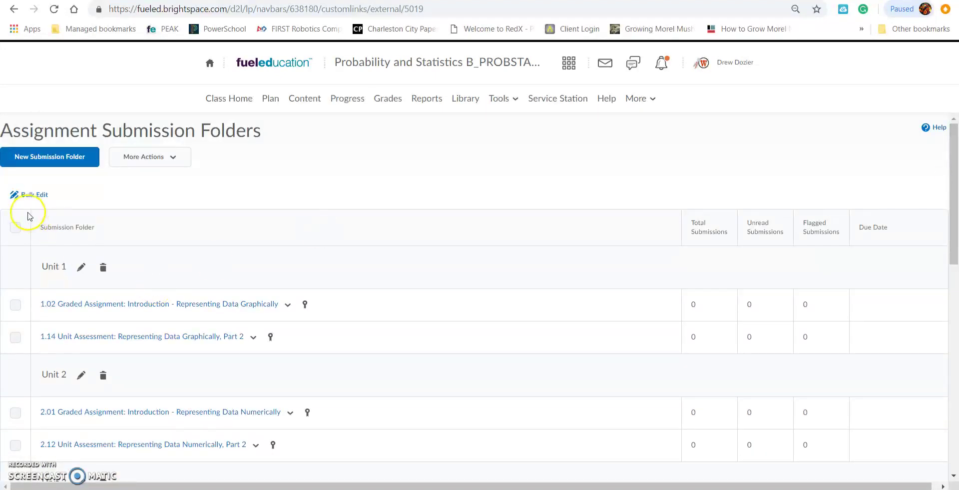
Select all assignment submission folders, open them for bulk editing to review their availability and due date settings, and return to the folder list.
{"action": "left_click", "coordinate": [34, 197]}
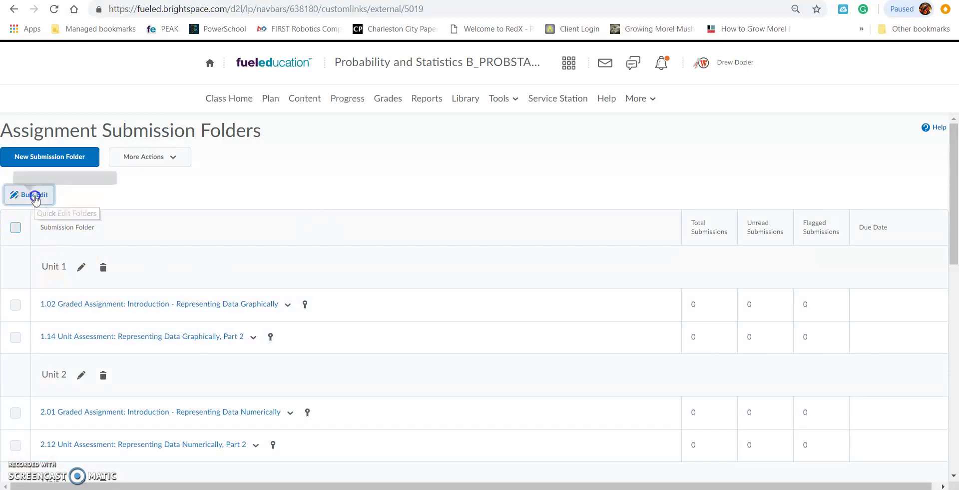
{"action": "left_click", "coordinate": [16, 228]}
{"action": "left_click", "coordinate": [34, 195]}
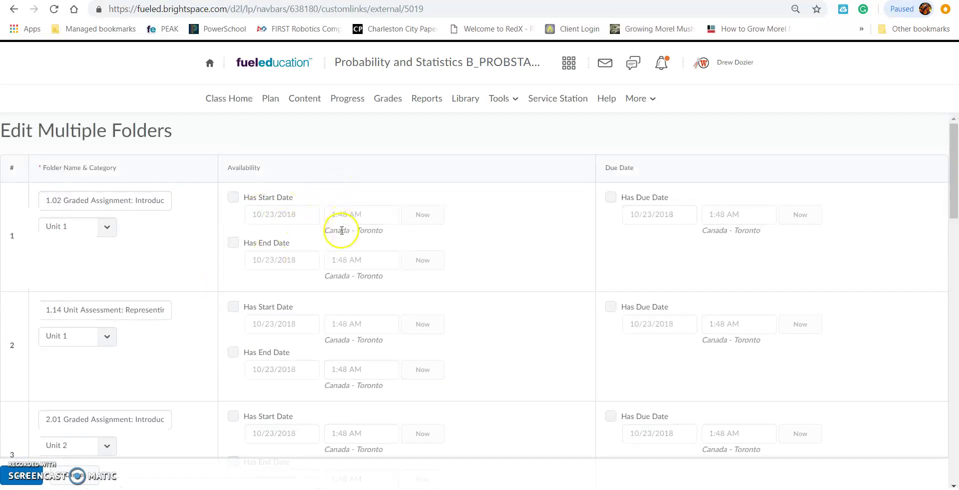
{"action": "left_click_drag", "start_coordinate": [954, 215], "coordinate": [955, 182]}
{"action": "key", "text": "alt+Left"}
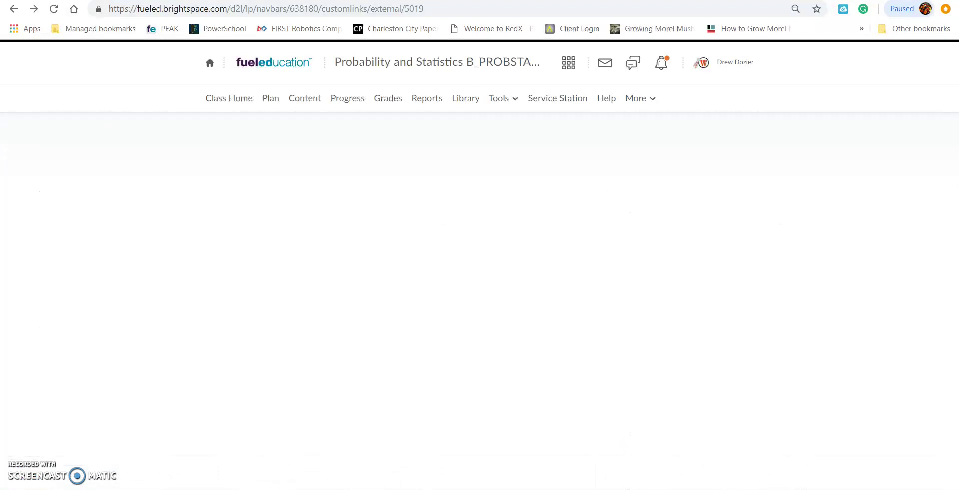
Open the course discussions and look through the topics, from Raise Your Hand! to 5.04 Discussion: Flaws in Survey Questions.
{"action": "left_click", "coordinate": [515, 102]}
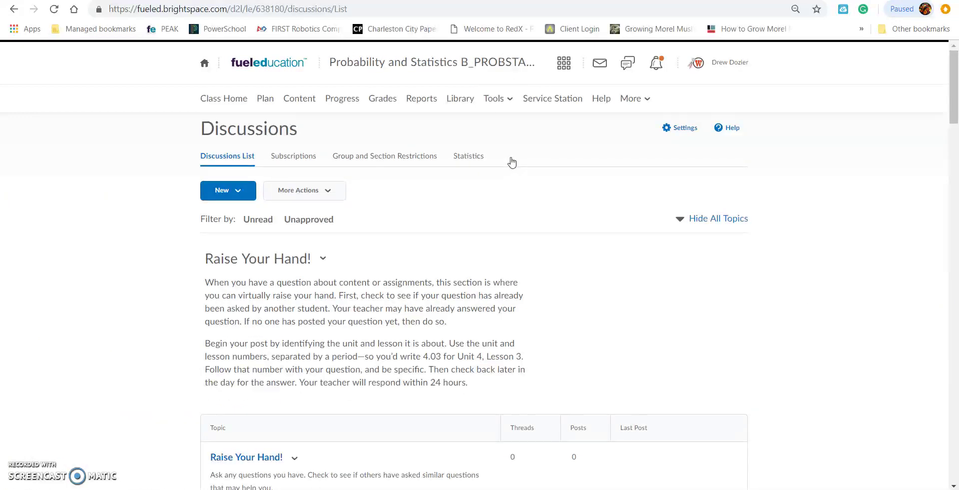
{"action": "left_click_drag", "start_coordinate": [956, 125], "coordinate": [956, 151]}
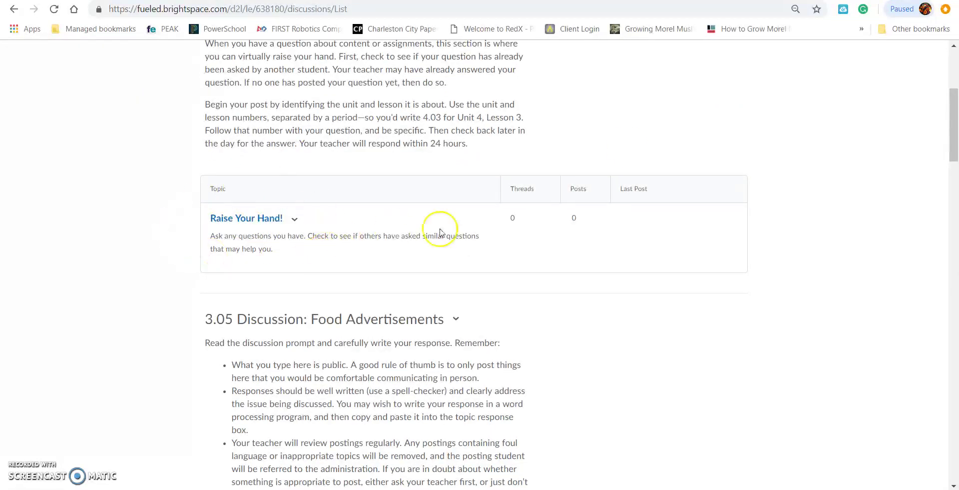
{"action": "left_click_drag", "start_coordinate": [955, 150], "coordinate": [955, 185]}
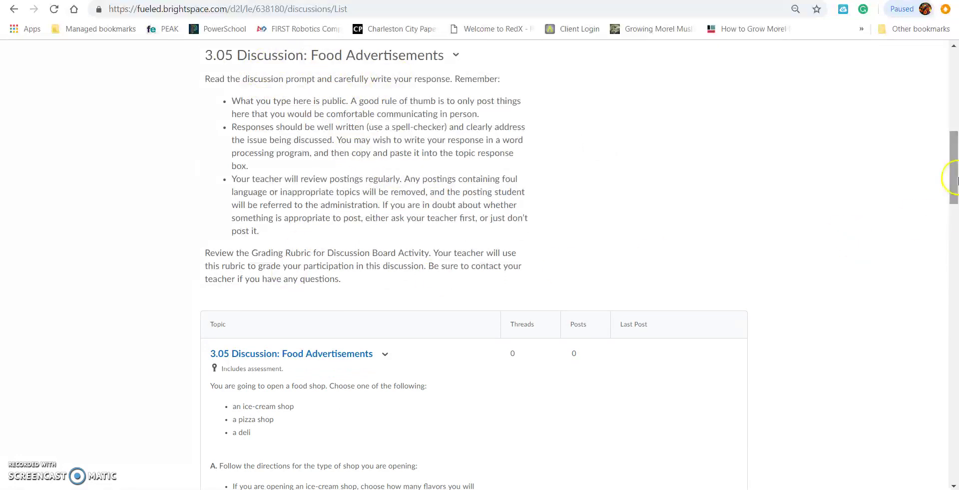
{"action": "left_click_drag", "start_coordinate": [956, 172], "coordinate": [934, 333]}
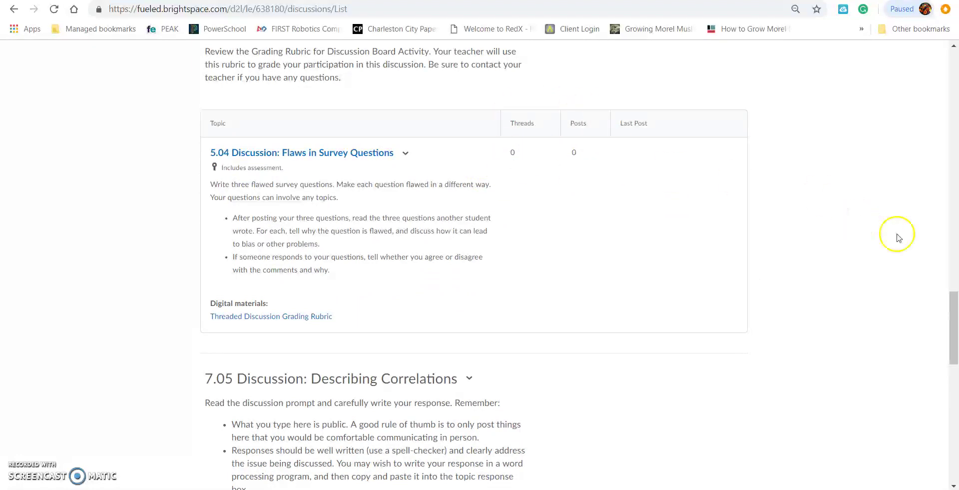
Download the Threaded Discussion Grading Rubric from the 5.04 discussion, look through it in Word, and close the document.
{"action": "left_click_drag", "start_coordinate": [954, 330], "coordinate": [956, 353]}
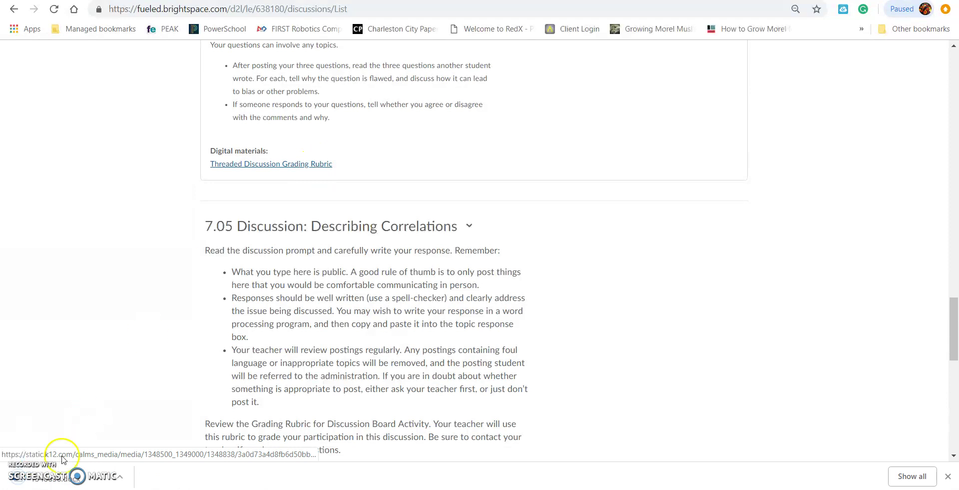
{"action": "left_click", "coordinate": [97, 479]}
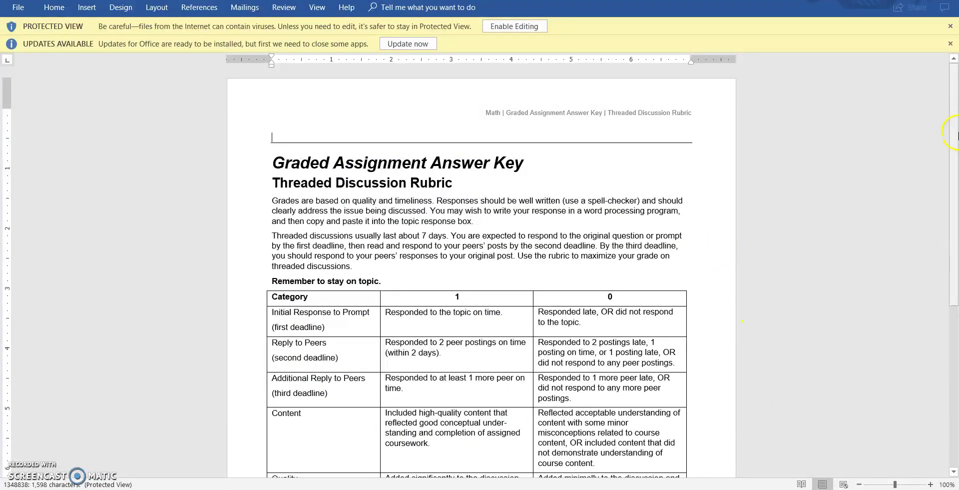
{"action": "mouse_move", "coordinate": [955, 213]}
{"action": "left_mouse_down"}
{"action": "mouse_move", "coordinate": [956, 342]}
{"action": "mouse_move", "coordinate": [956, 207]}
{"action": "left_mouse_up"}
{"action": "left_click", "coordinate": [947, 1]}
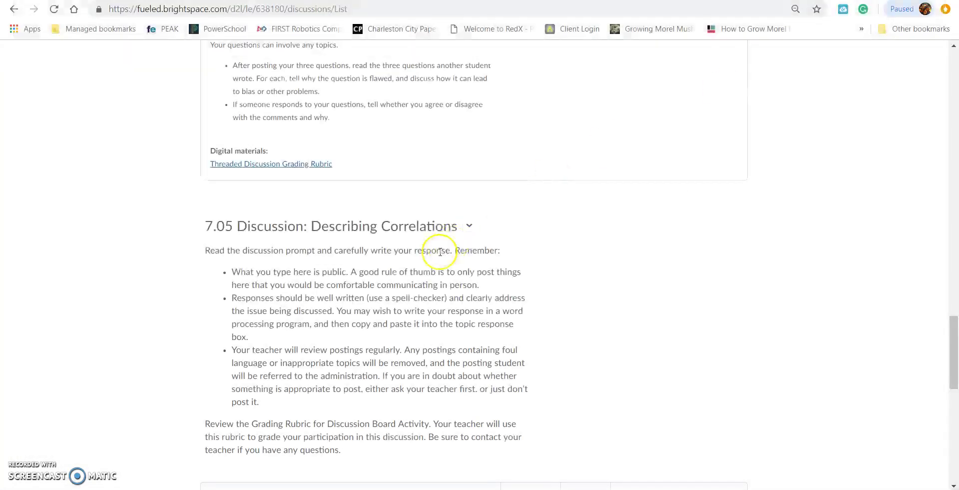
Open the course's quiz management list and look through the current quizzes.
{"action": "left_click_drag", "start_coordinate": [954, 342], "coordinate": [956, 75]}
{"action": "left_click", "coordinate": [498, 88]}
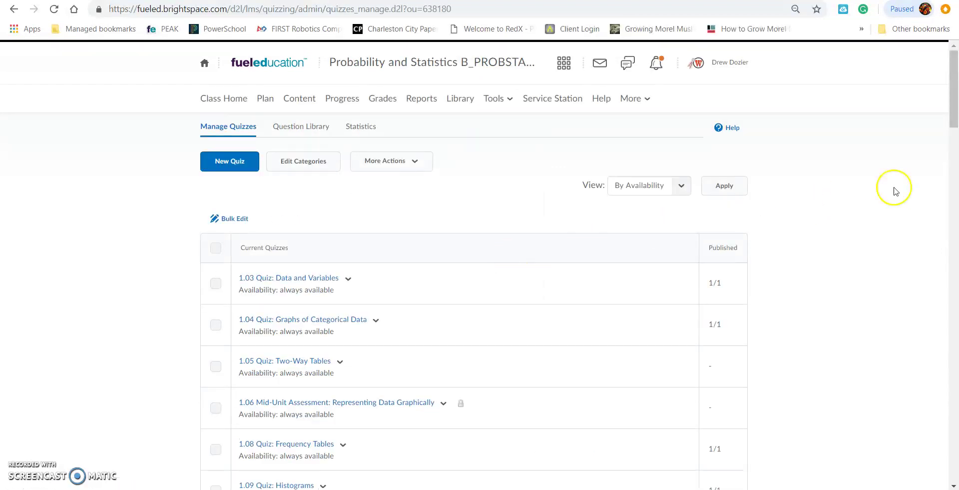
{"action": "mouse_move", "coordinate": [955, 96]}
{"action": "left_mouse_down"}
{"action": "mouse_move", "coordinate": [955, 294]}
{"action": "mouse_move", "coordinate": [944, 104]}
{"action": "left_mouse_up"}
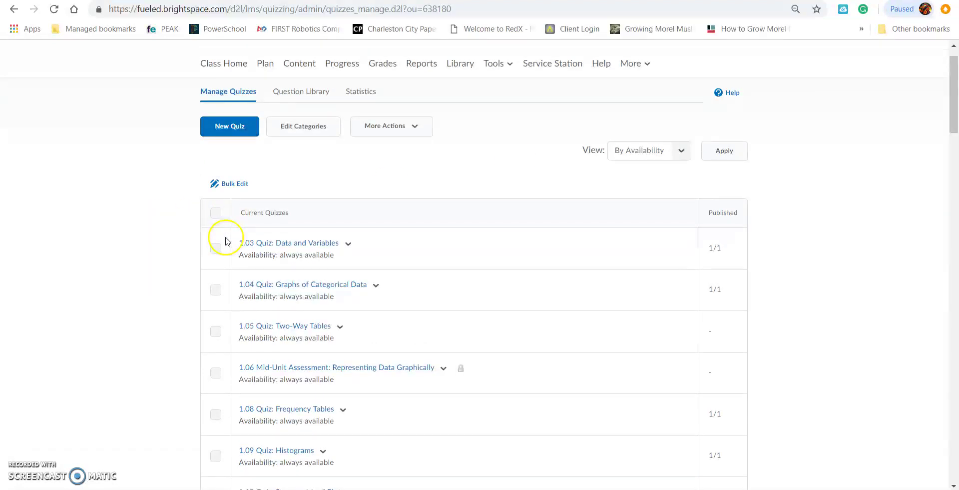
Open 1.03 Quiz: Data and Variables for editing and review its questions, paging options and optional advanced properties.
{"action": "left_click", "coordinate": [266, 243]}
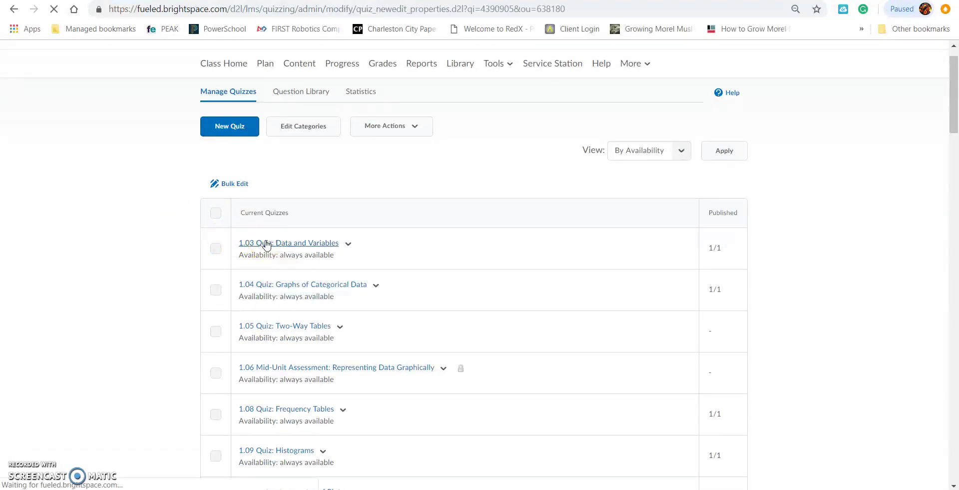
{"action": "left_click_drag", "start_coordinate": [956, 104], "coordinate": [955, 184]}
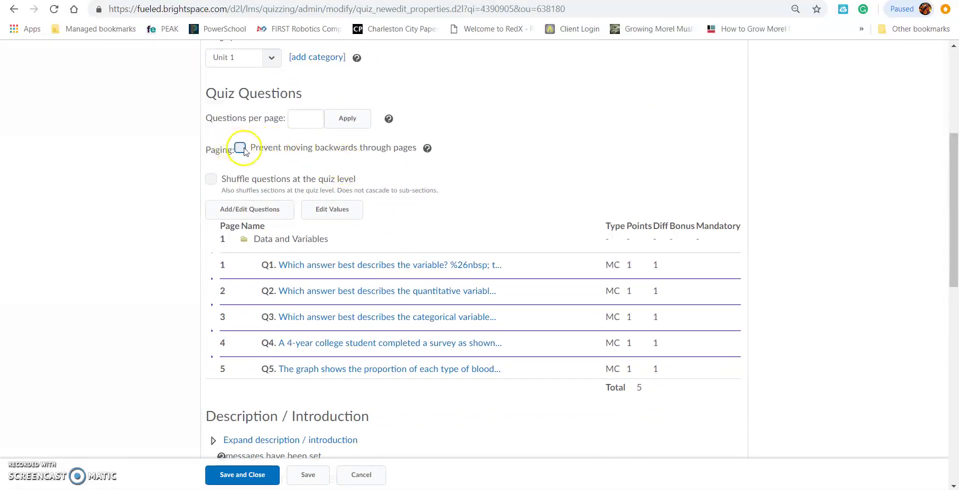
{"action": "left_click_drag", "start_coordinate": [956, 182], "coordinate": [955, 201]}
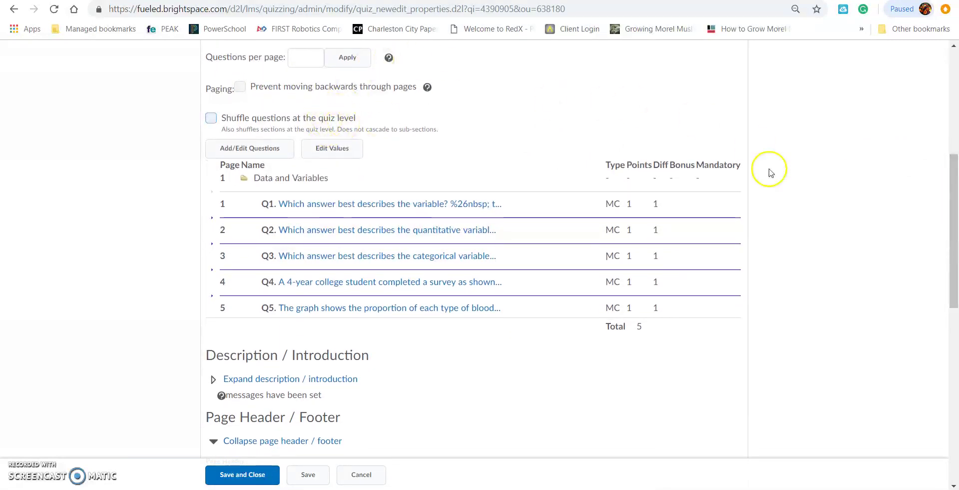
{"action": "left_click_drag", "start_coordinate": [956, 225], "coordinate": [956, 394]}
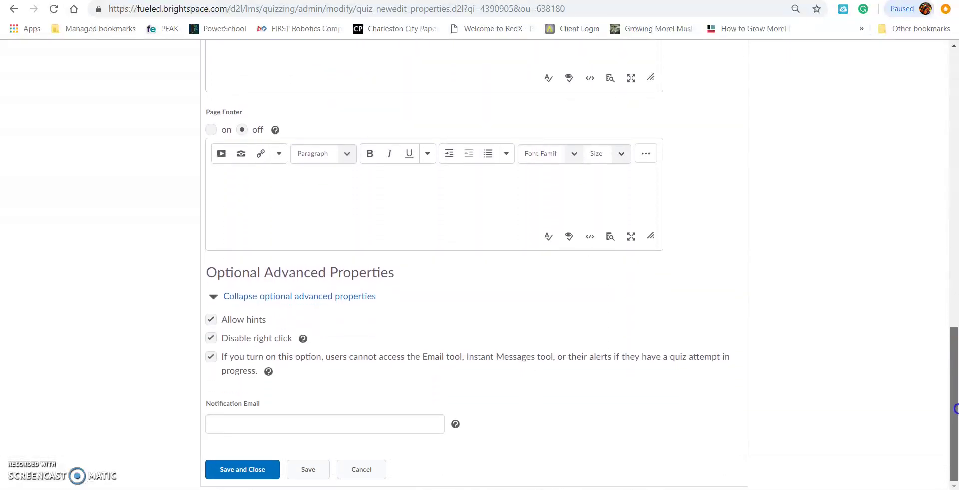
{"action": "left_click", "coordinate": [212, 364]}
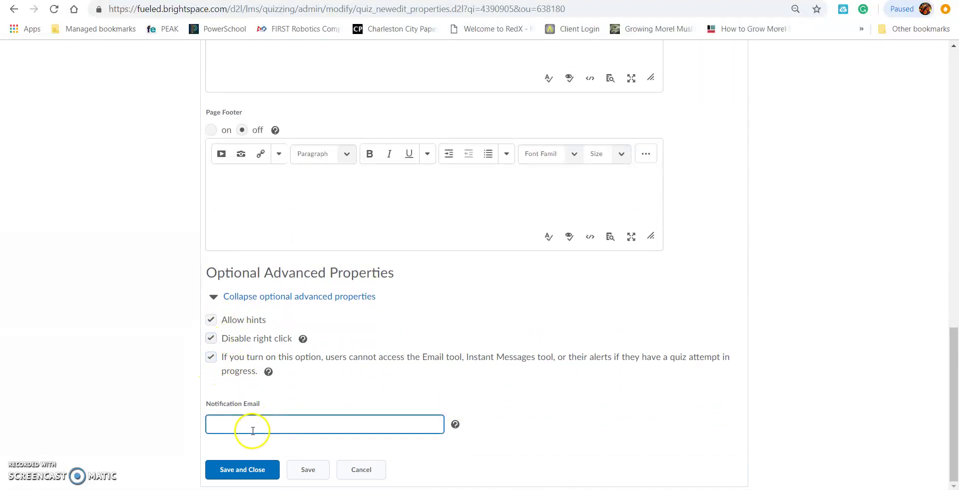
Open the quiz's restrictions and set the special access type to allow only users with special access to see this quiz.
{"action": "left_click_drag", "start_coordinate": [952, 332], "coordinate": [941, 44]}
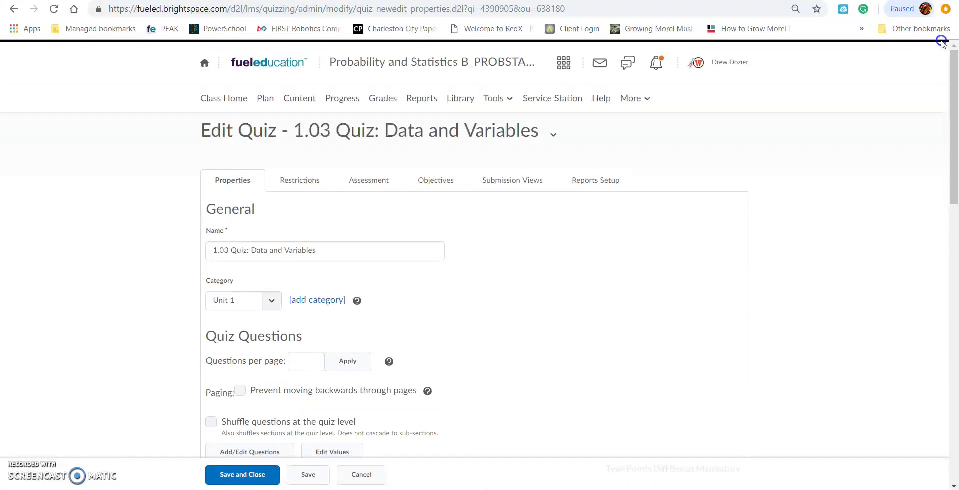
{"action": "left_click", "coordinate": [306, 175]}
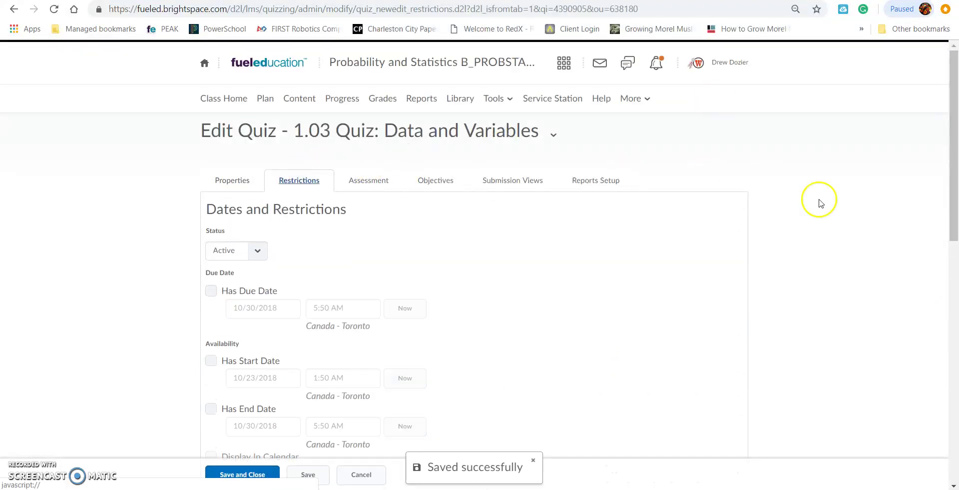
{"action": "left_click_drag", "start_coordinate": [952, 145], "coordinate": [955, 407]}
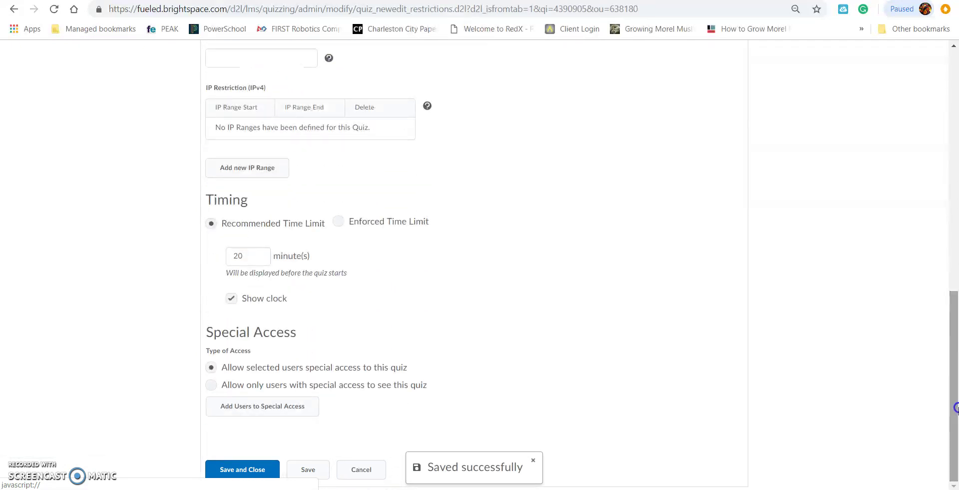
{"action": "left_click", "coordinate": [391, 374]}
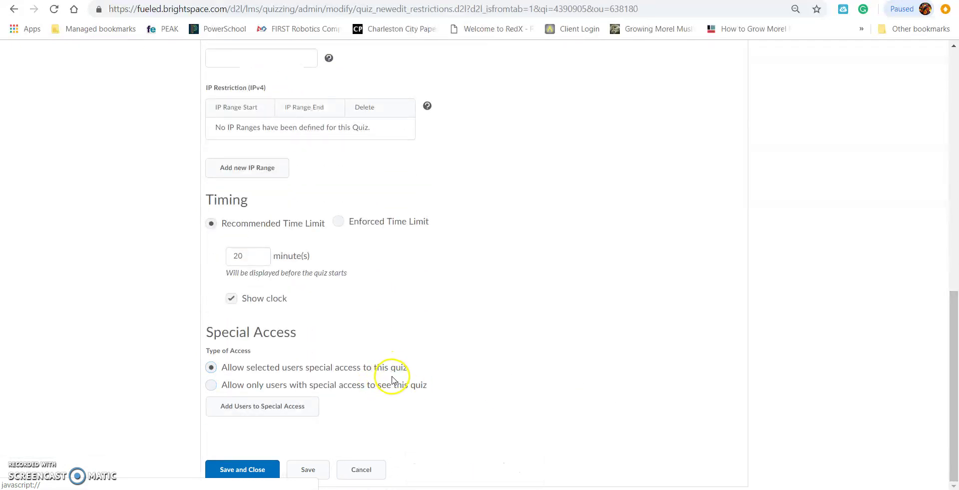
{"action": "left_click", "coordinate": [395, 390]}
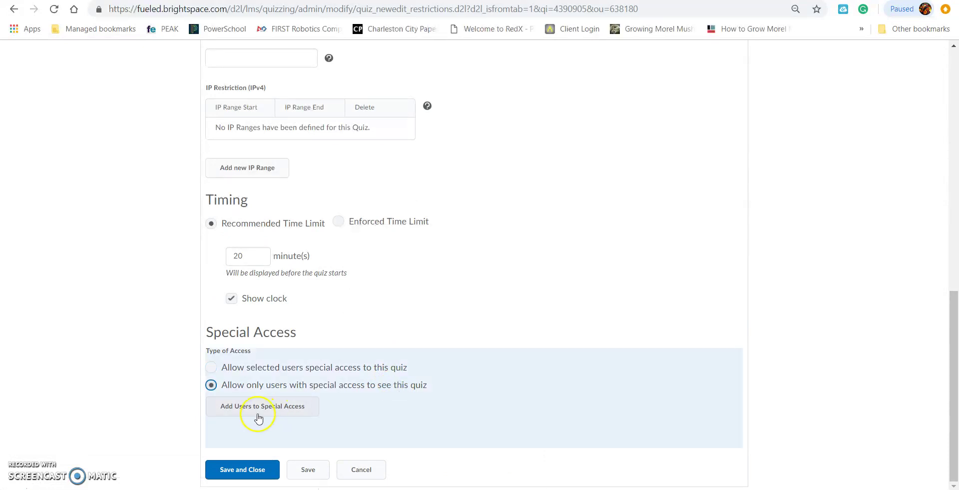
Save the quiz restrictions by moving on to the quiz's assessment settings, and accept the special access notice.
{"action": "left_click_drag", "start_coordinate": [954, 373], "coordinate": [944, 133]}
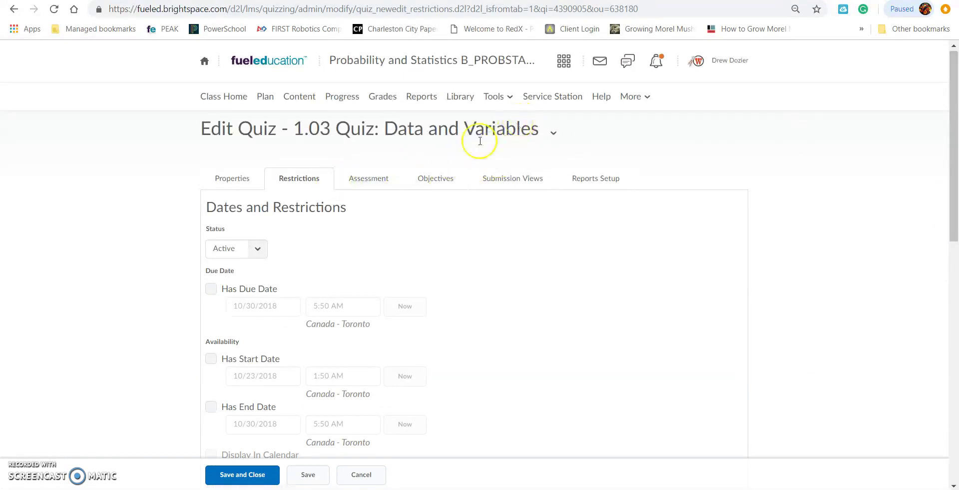
{"action": "left_click", "coordinate": [373, 179]}
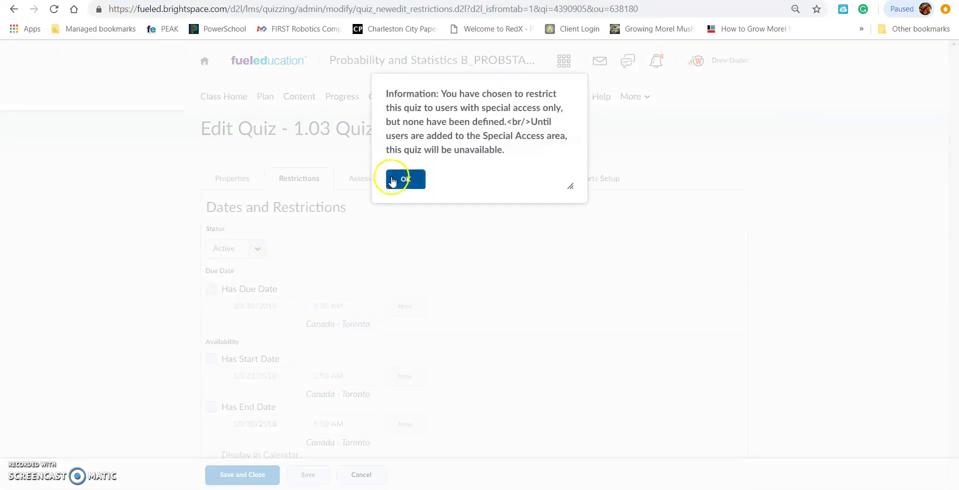
{"action": "left_click", "coordinate": [393, 181]}
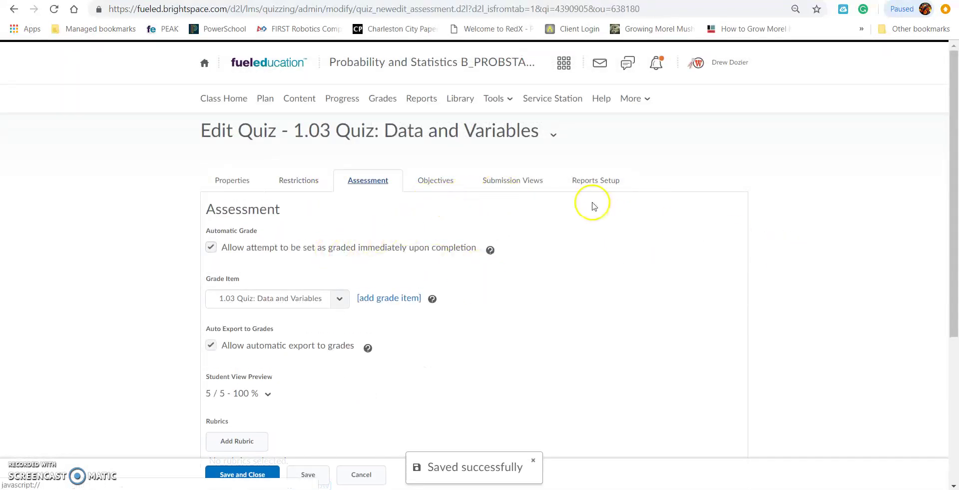
Open the Service Station support site and look through its featured topics and support options.
{"action": "left_click", "coordinate": [558, 100]}
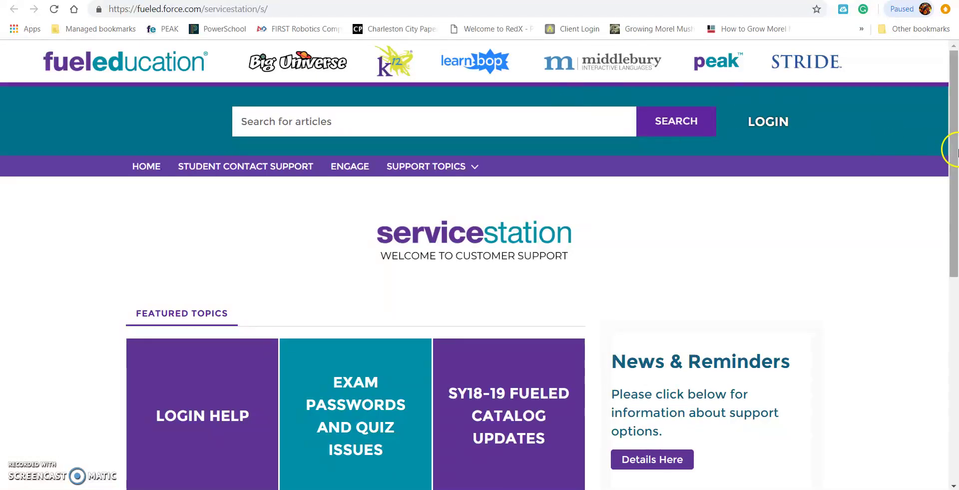
{"action": "left_click_drag", "start_coordinate": [954, 145], "coordinate": [953, 175]}
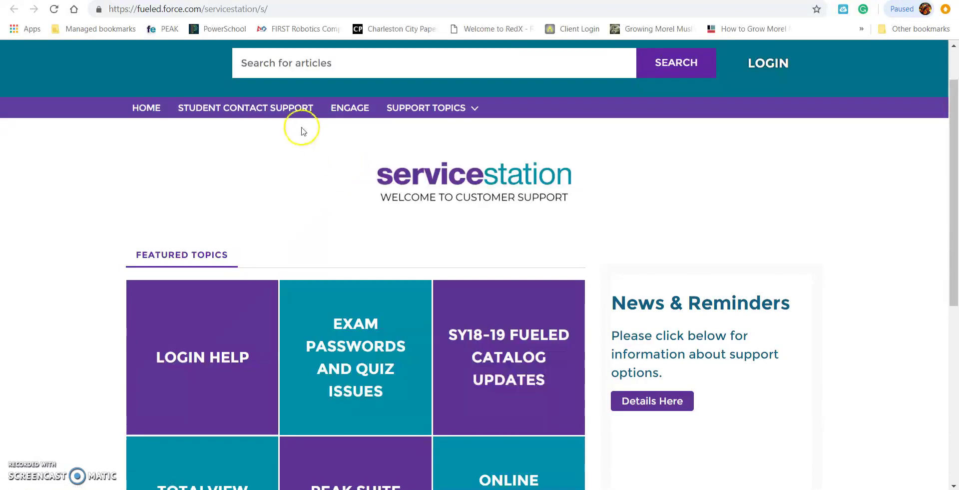
{"action": "left_click_drag", "start_coordinate": [955, 172], "coordinate": [869, 139]}
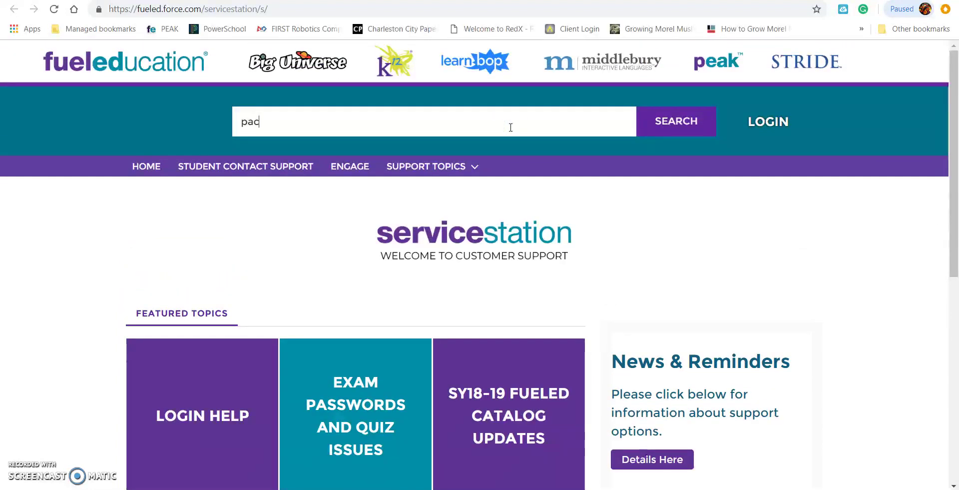
Search Service Station for "pacing", open the Pacing Guides – Brightspace article, and read down to its subject links.
{"action": "type", "text": "ing"}
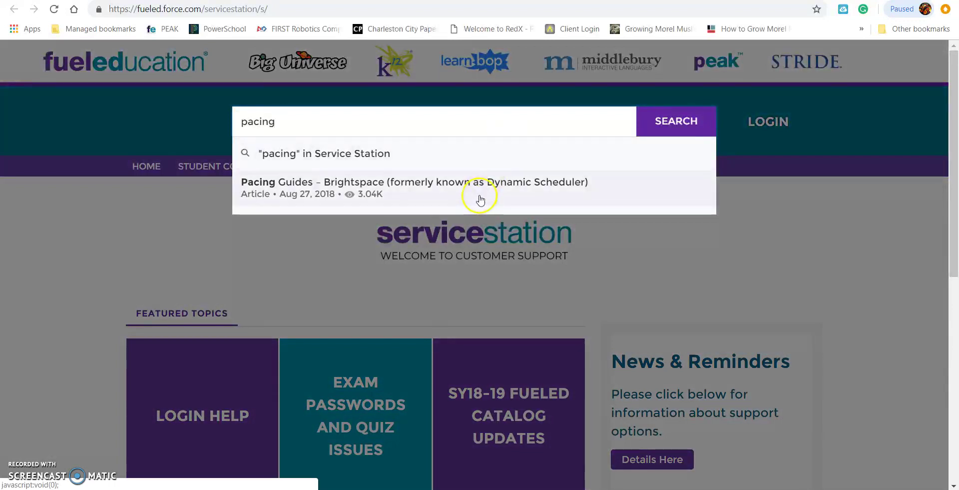
{"action": "left_click", "coordinate": [480, 200]}
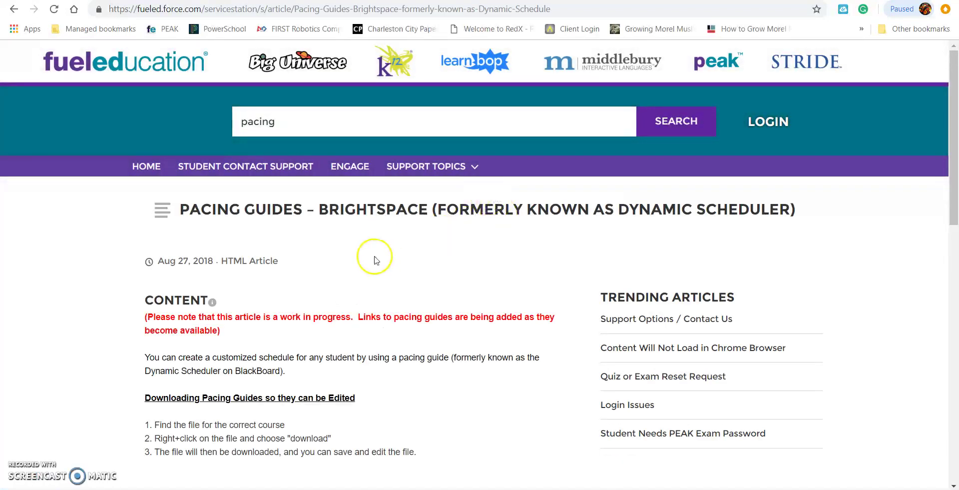
{"action": "left_click_drag", "start_coordinate": [955, 135], "coordinate": [955, 421]}
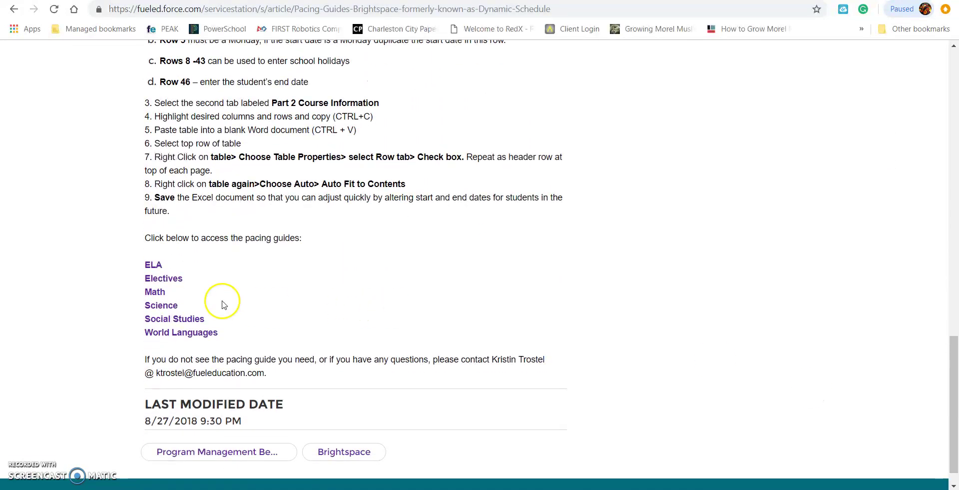
Open the Math pacing guides and look through the full list of course files.
{"action": "left_click", "coordinate": [156, 292]}
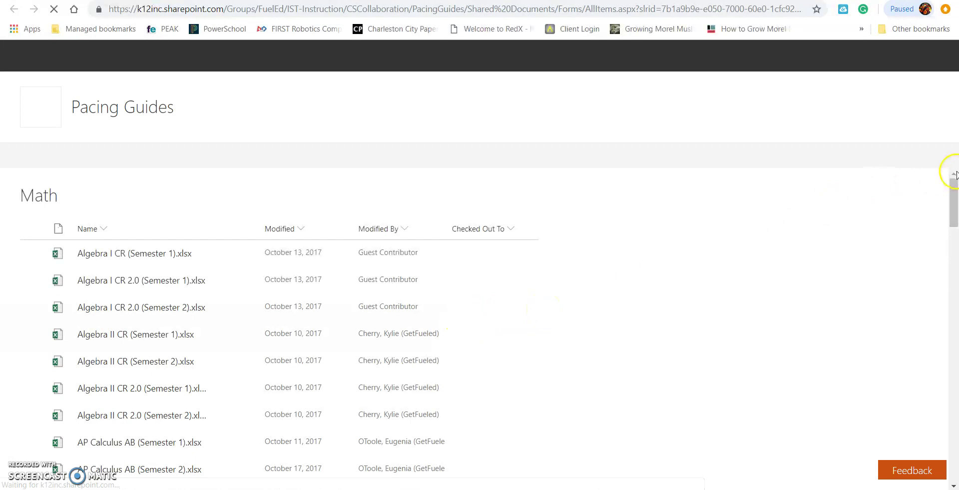
{"action": "left_click_drag", "start_coordinate": [954, 191], "coordinate": [955, 411]}
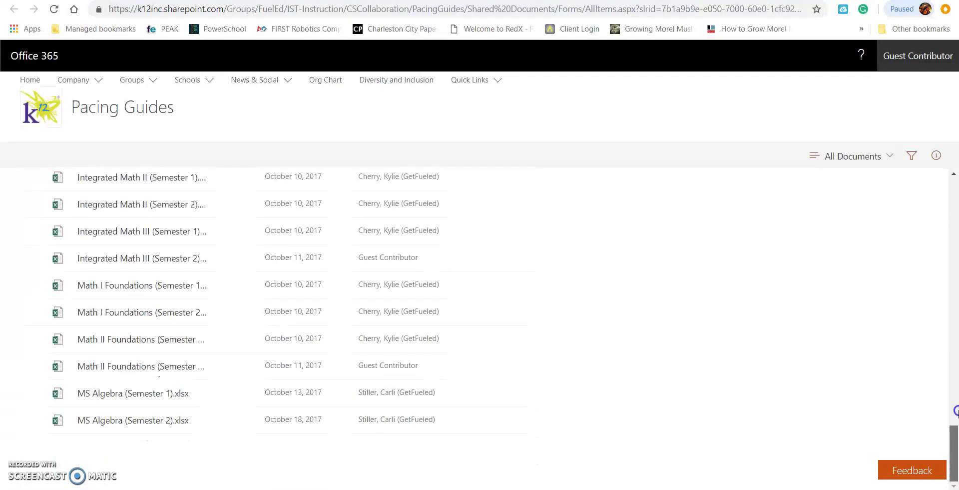
{"action": "left_click_drag", "start_coordinate": [955, 371], "coordinate": [955, 404]}
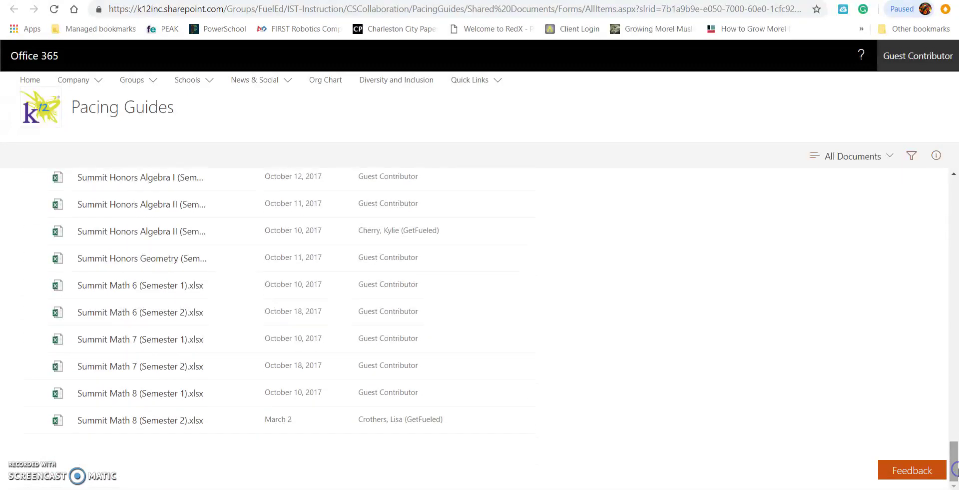
{"action": "left_click_drag", "start_coordinate": [955, 452], "coordinate": [947, 164]}
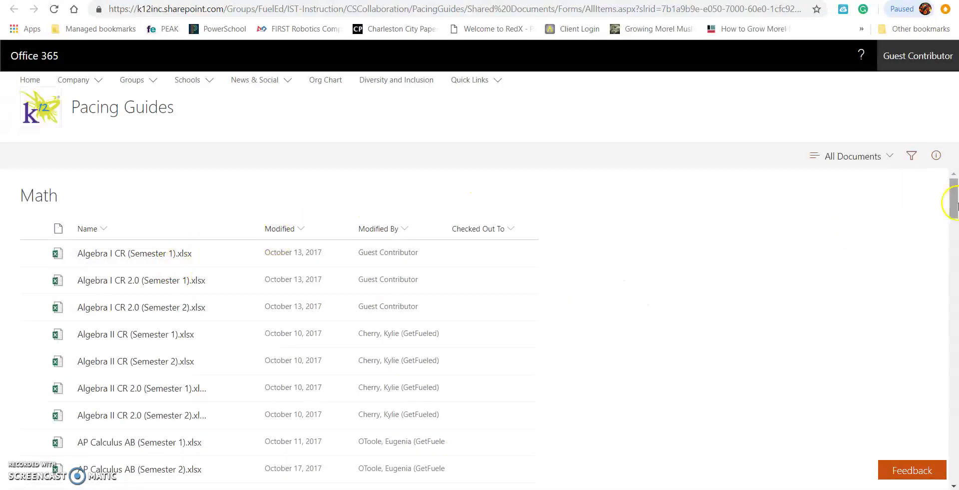
Find "stat" in the Math pacing guides list and open the Probability and Statistics.xlsx workbook.
{"action": "left_click_drag", "start_coordinate": [954, 203], "coordinate": [956, 235]}
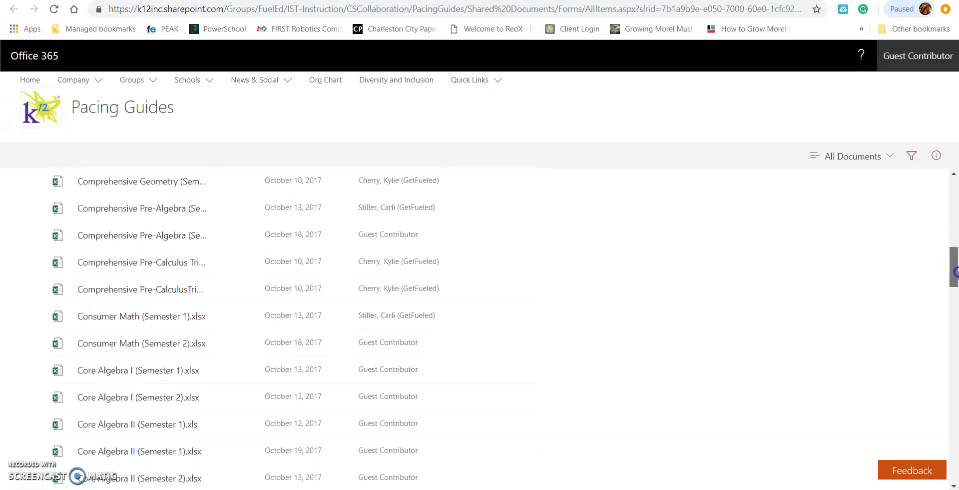
{"action": "left_click_drag", "start_coordinate": [956, 297], "coordinate": [956, 408]}
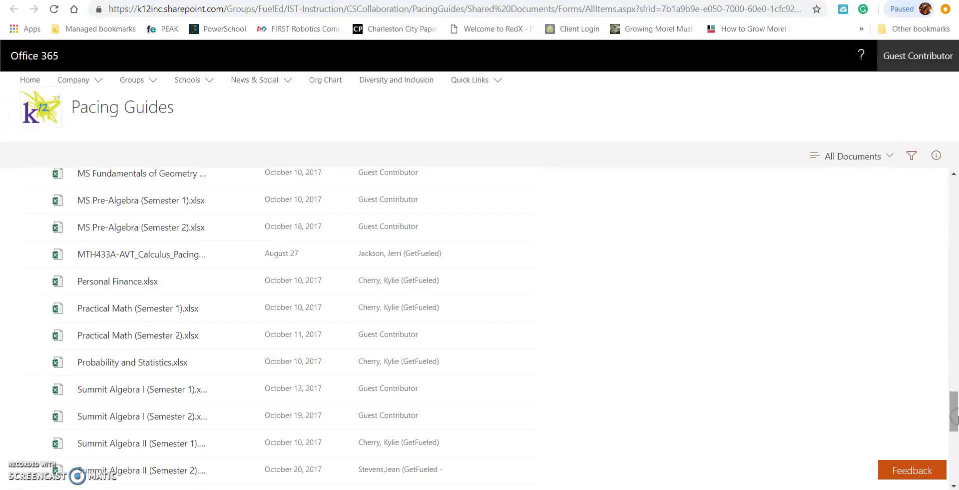
{"action": "key", "text": "ctrl+f"}
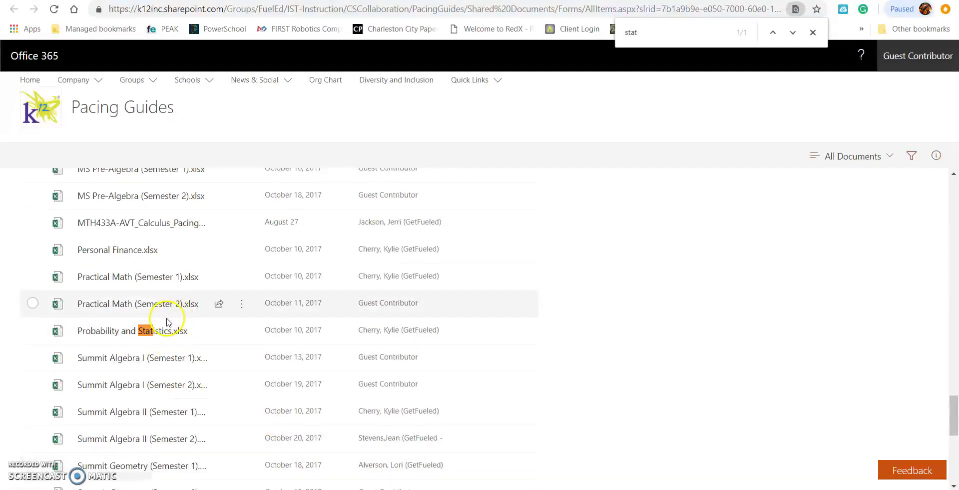
{"action": "left_click", "coordinate": [163, 337]}
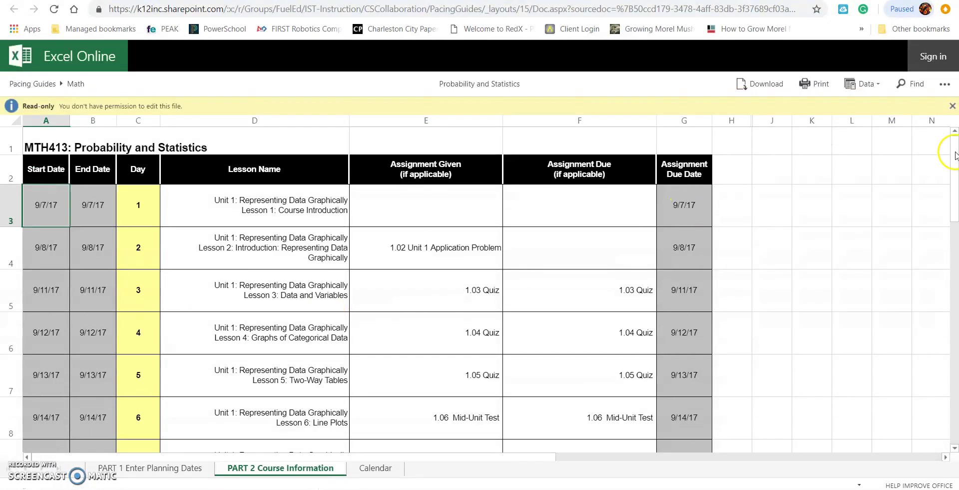
Review the lesson schedule on PART 2 Course Information and the instructions on PART 1 Enter Planning Dates, then return to PART 2.
{"action": "left_click_drag", "start_coordinate": [954, 152], "coordinate": [956, 296]}
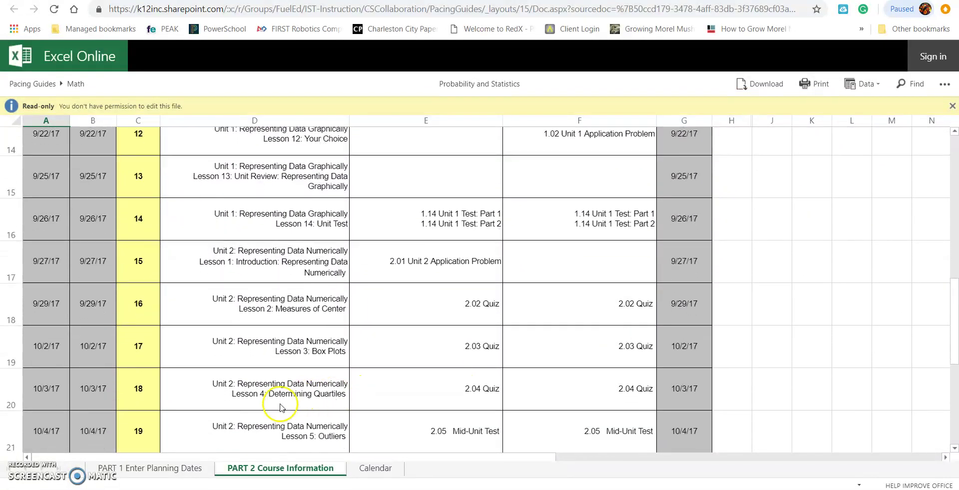
{"action": "left_click", "coordinate": [180, 468]}
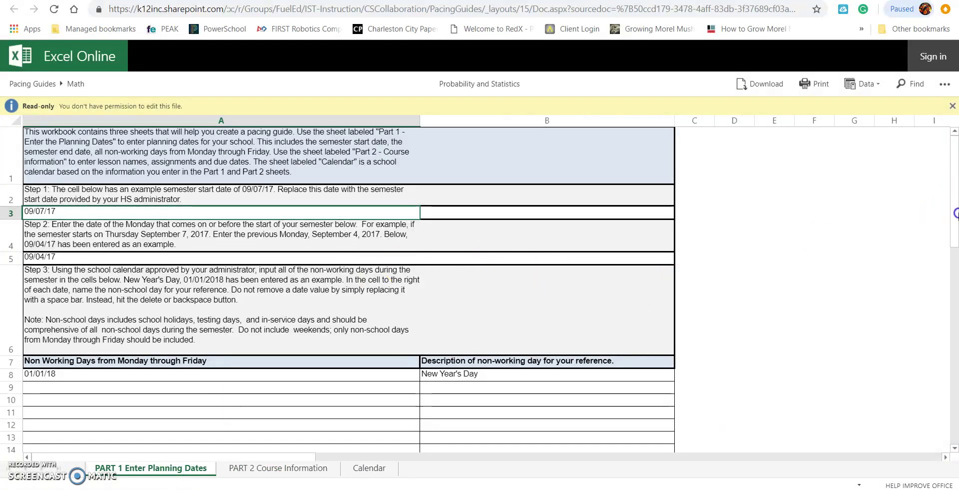
{"action": "left_click_drag", "start_coordinate": [956, 215], "coordinate": [955, 290]}
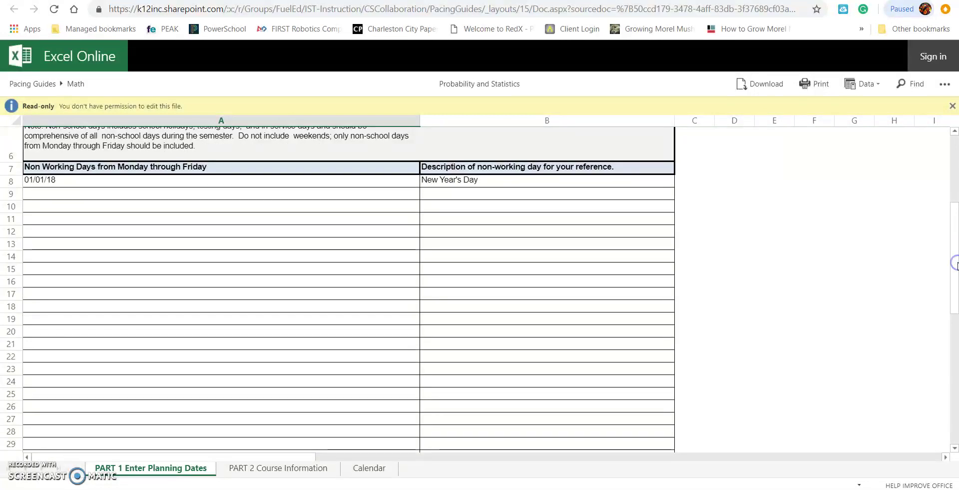
{"action": "left_click_drag", "start_coordinate": [955, 266], "coordinate": [719, 382]}
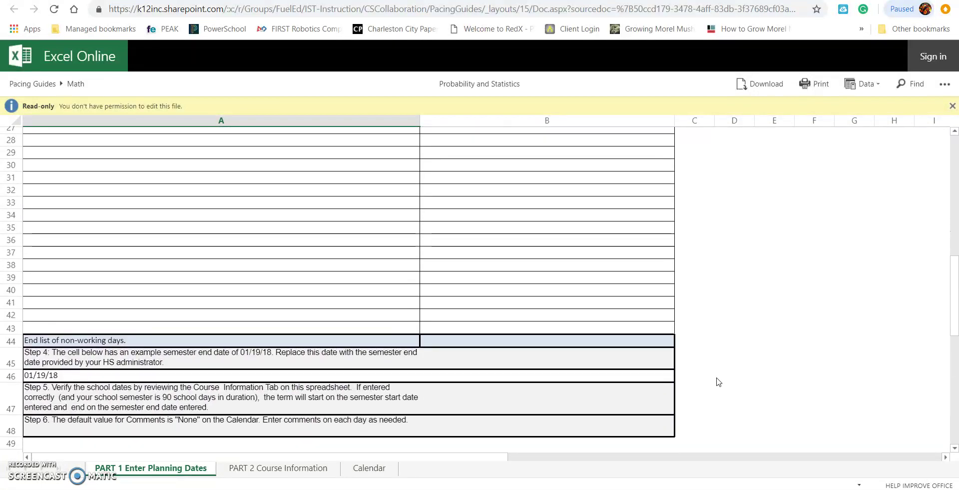
{"action": "left_click", "coordinate": [279, 466]}
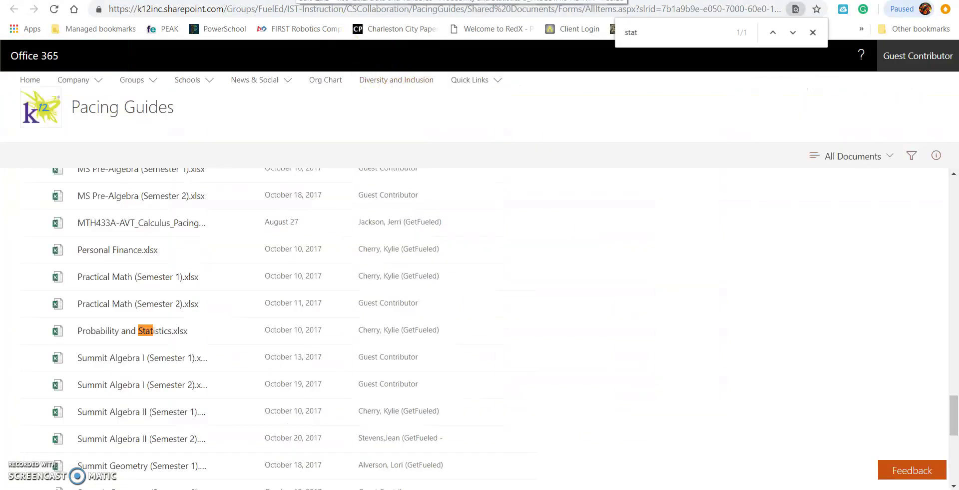
Switch back to the Brightspace course and open its Class Home page down to the Class Content and Course Admin sections.
{"action": "left_click", "coordinate": [319, 0]}
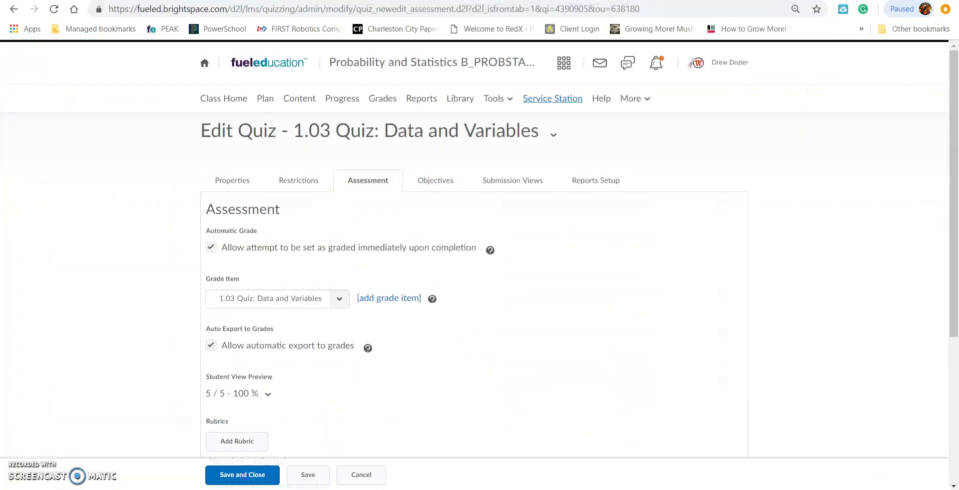
{"action": "left_click", "coordinate": [219, 101]}
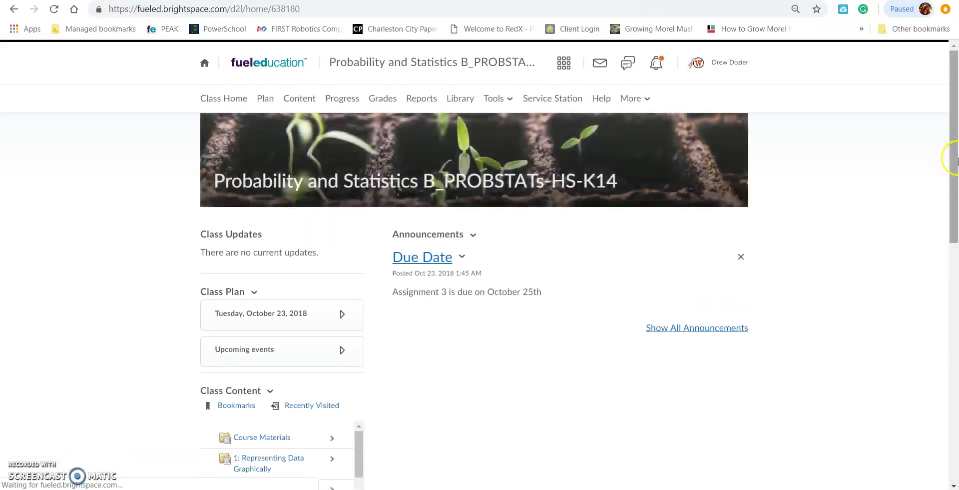
{"action": "left_click_drag", "start_coordinate": [954, 158], "coordinate": [946, 214]}
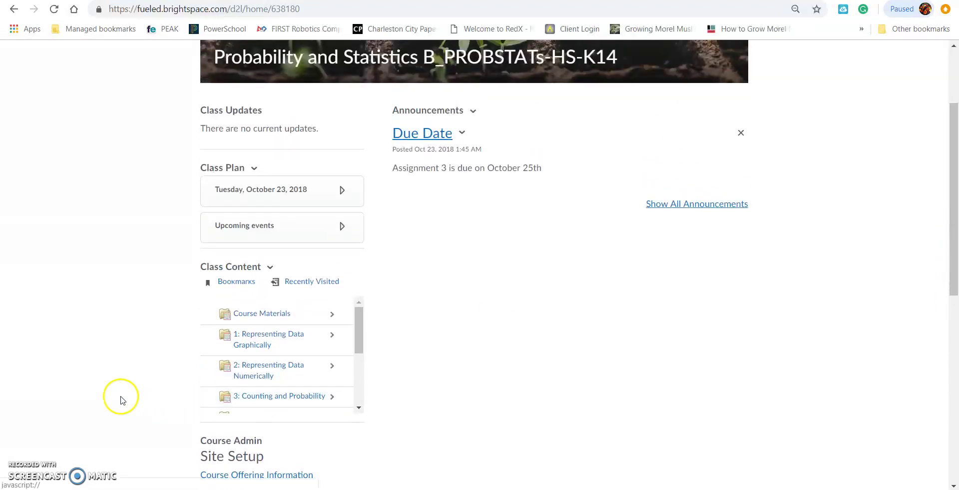